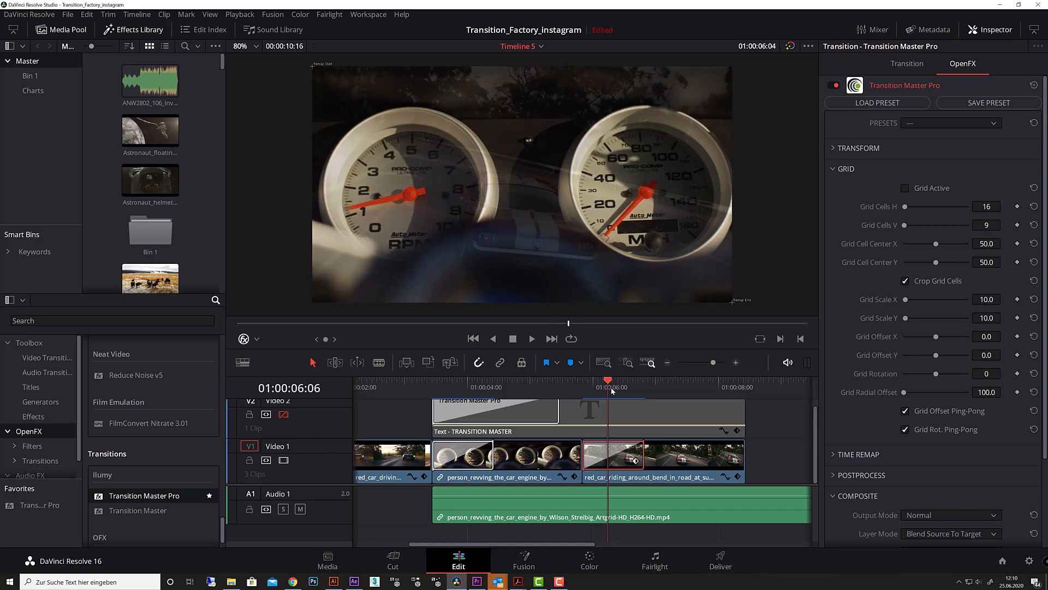
Activate the grid of the Transition Master Pro transition and turn off cropping of the grid cells
left_click_drag(629, 386, 608, 388)
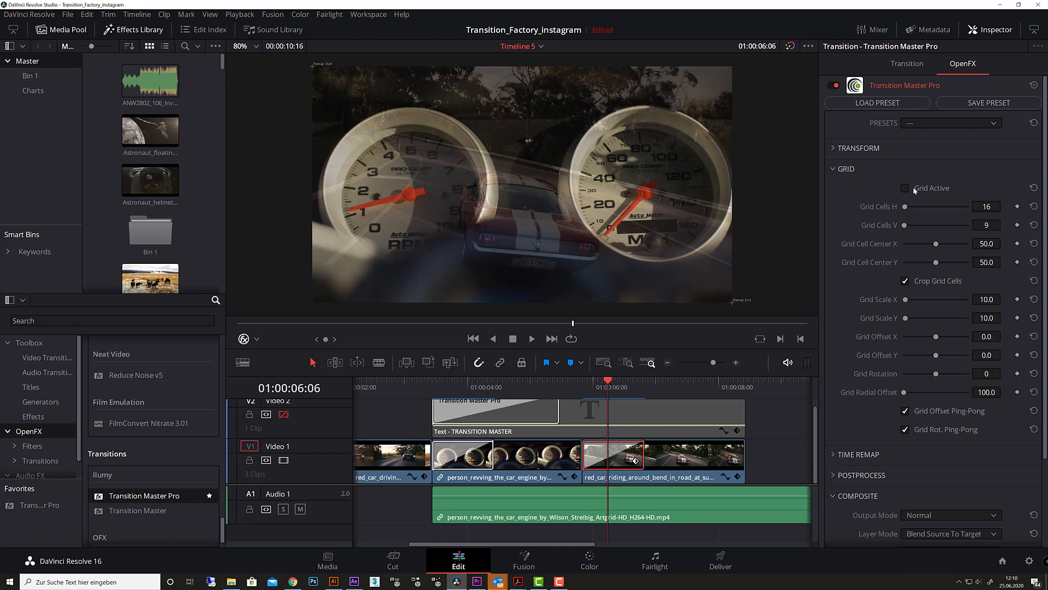
left_click(906, 281)
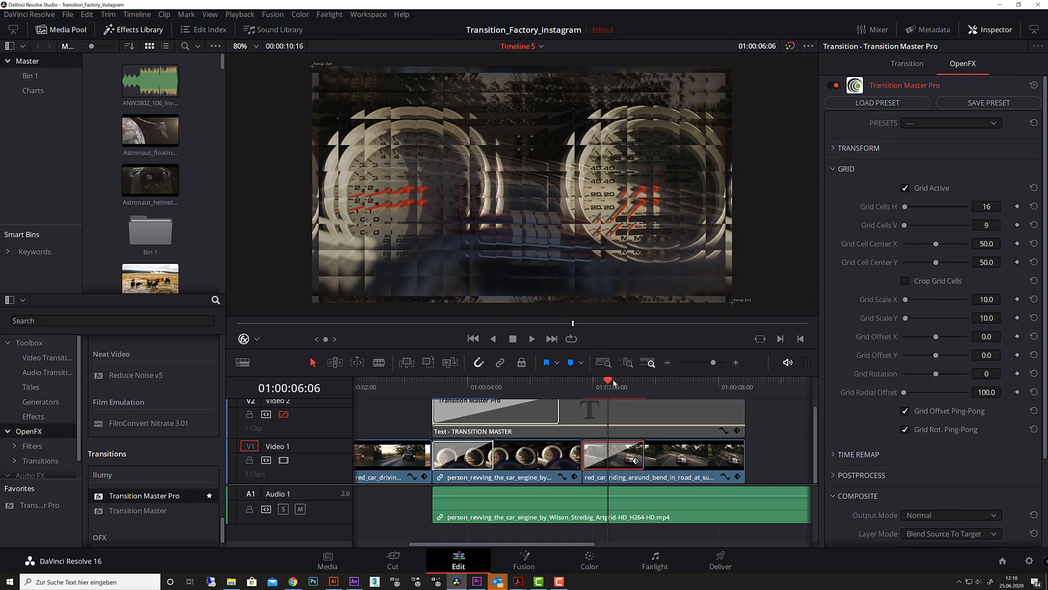
Play the gridded transition from its start and scrub through its first frames to examine the effect
left_click(594, 384)
key("Left")
key("Left")
key("Left")
key("Left")
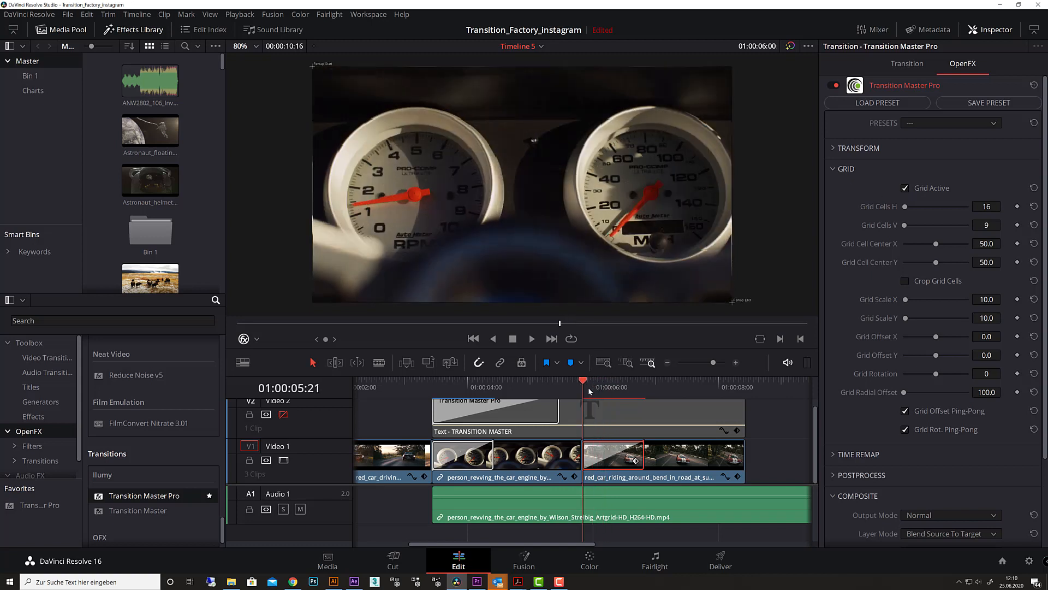
key("space")
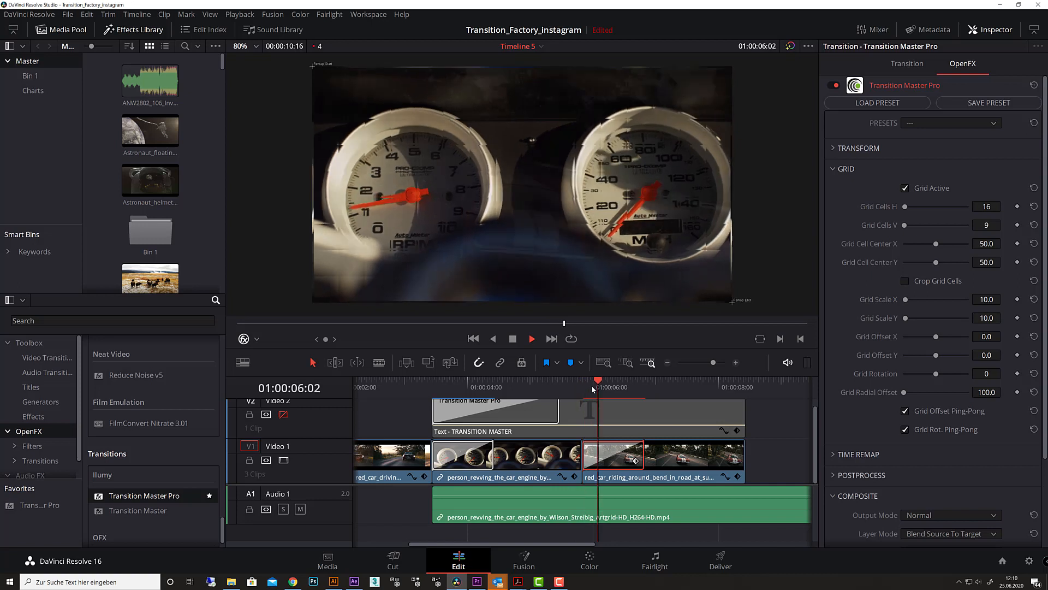
left_click(599, 387)
mouse_move(598, 388)
left_mouse_down()
mouse_move(628, 387)
mouse_move(603, 385)
mouse_move(614, 385)
left_mouse_up()
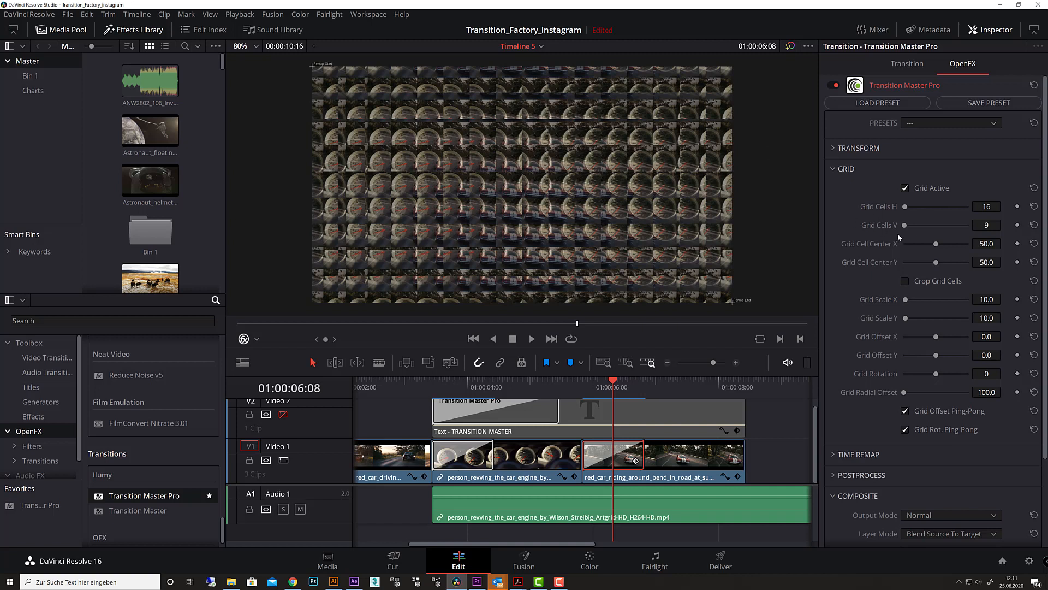
Set both Grid Cells H and Grid Cells V to 3
left_click(987, 206)
type("3")
left_click(987, 225)
type("3")
key("Return")
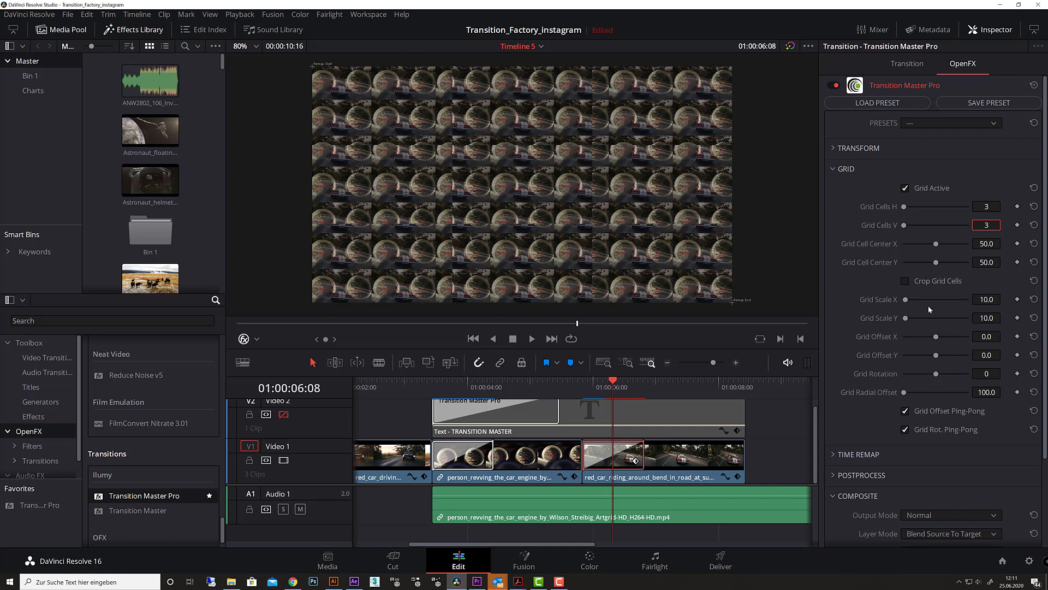
Set both Grid Scale X and Grid Scale Y to 100
left_click(983, 299)
type("100")
key("Return")
left_click(989, 318)
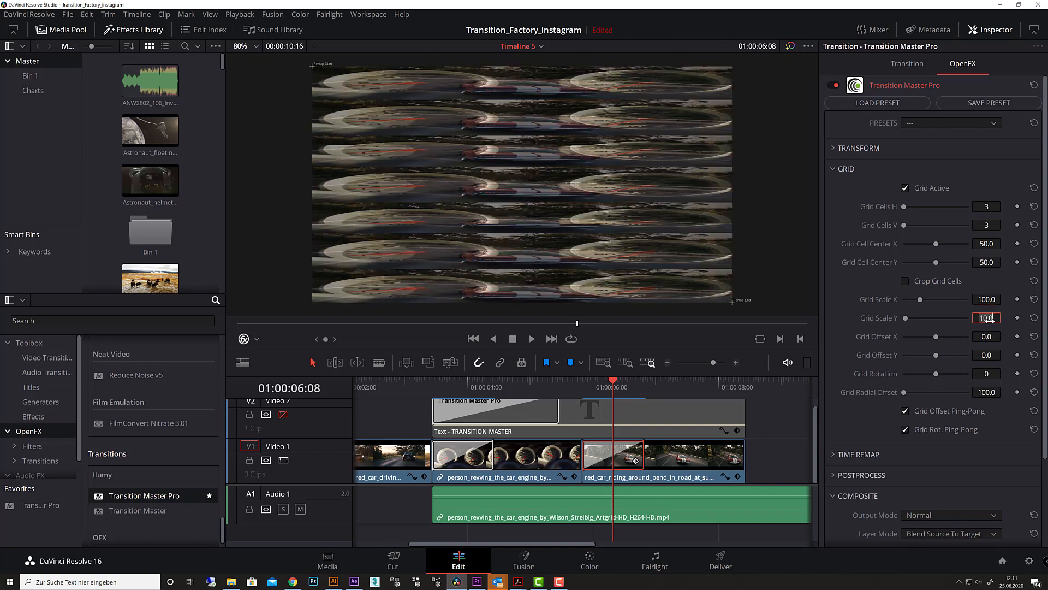
type("100")
key("Return")
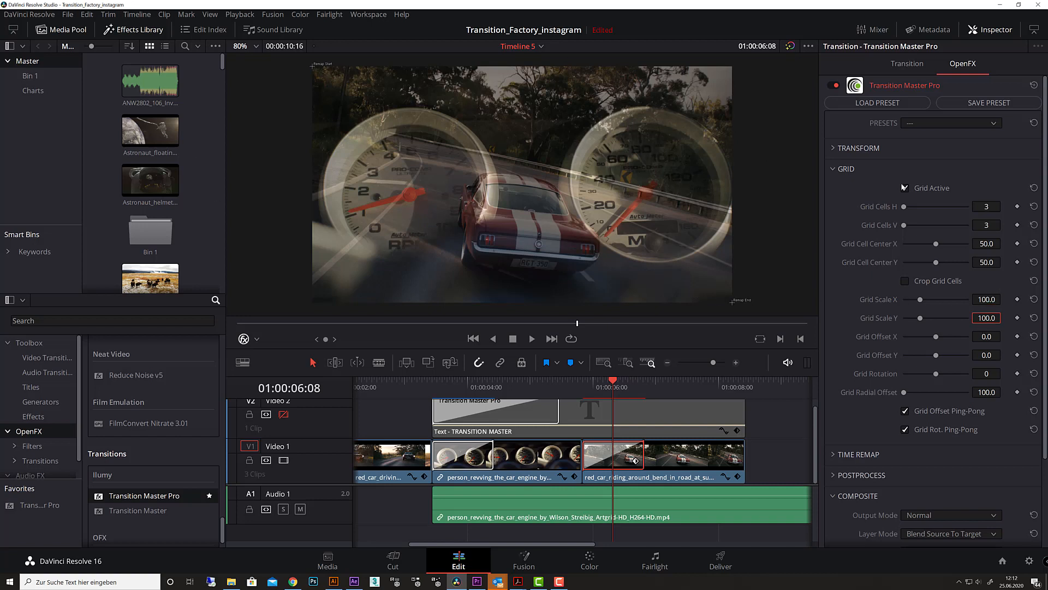
Reduce Grid Scale X and Grid Scale Y to 95 and turn on cropping of the grid cells
scroll(706, 182, "down", 5)
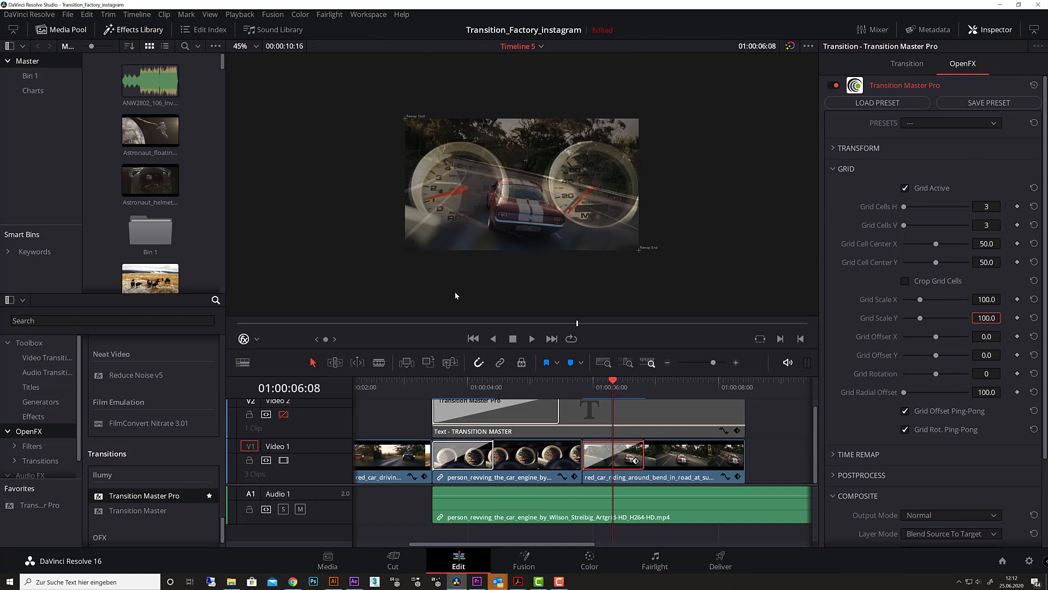
scroll(522, 238, "up", 2)
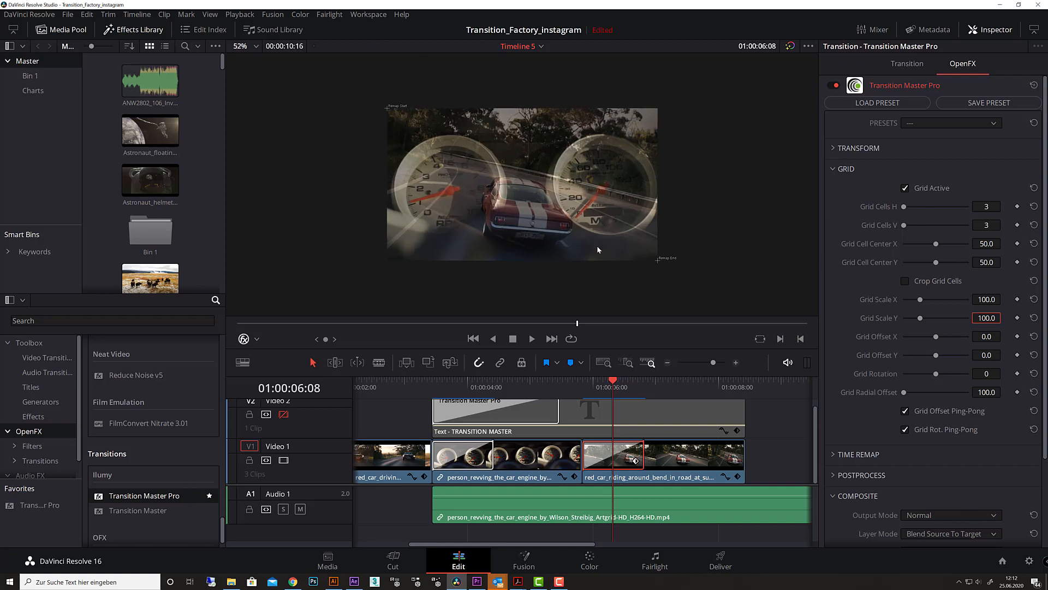
left_click_drag(921, 302, 922, 301)
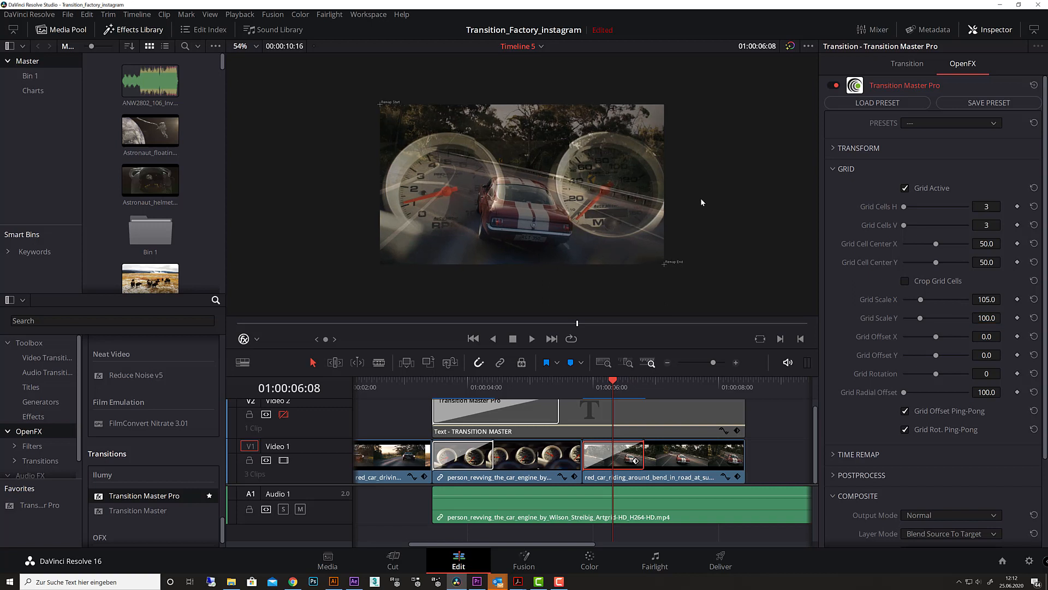
scroll(572, 147, "up", 2)
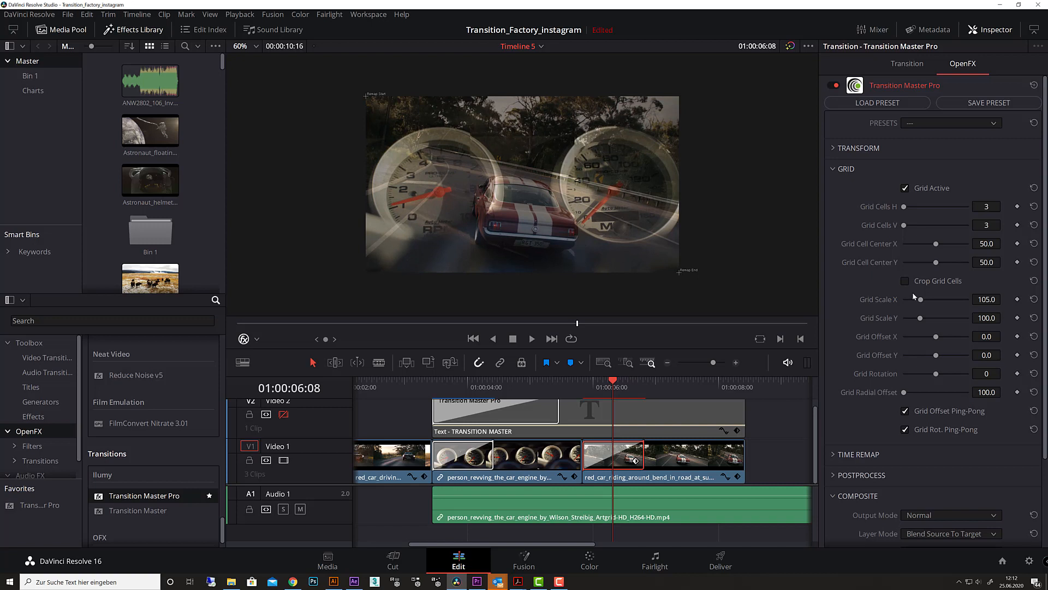
left_click_drag(921, 300, 919, 320)
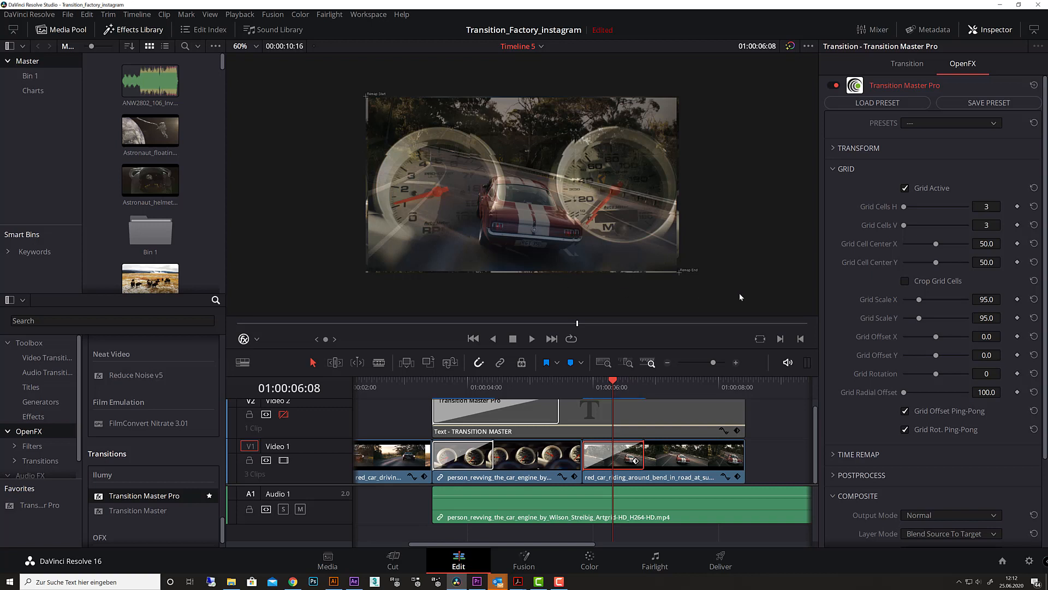
left_click(906, 281)
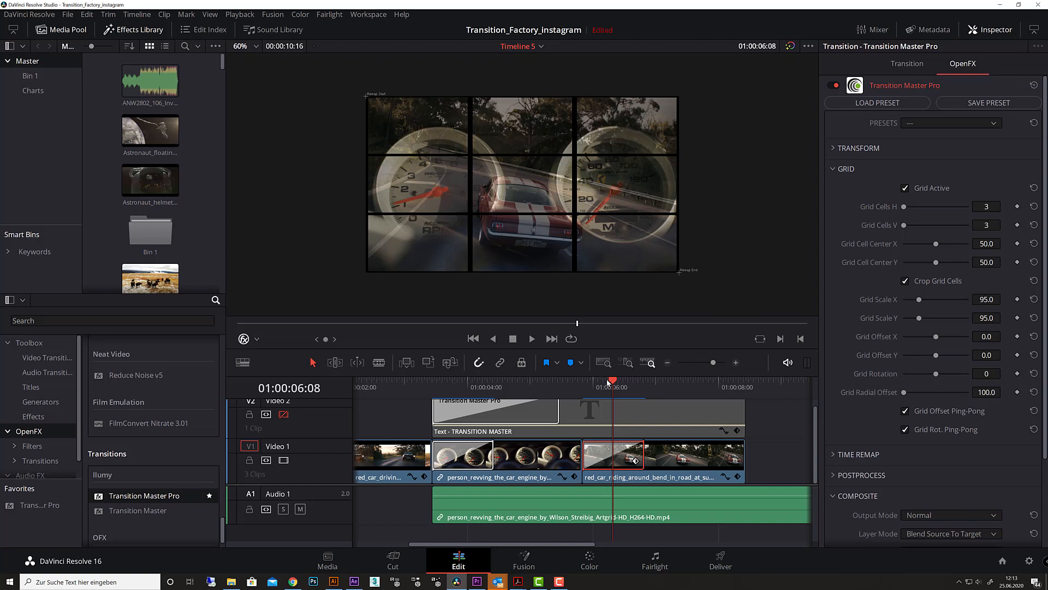
Set Grid Cells H and Grid Cells V to 5 for a five-by-five grid
left_click_drag(612, 384, 613, 385)
type("5")
key("Return")
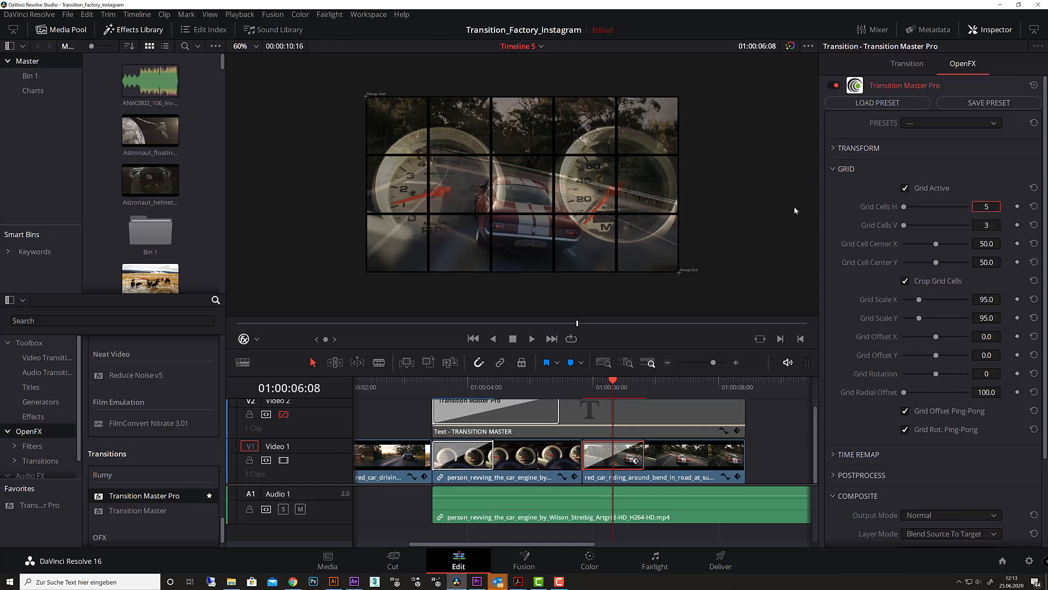
left_click(988, 225)
type("5")
key("Return")
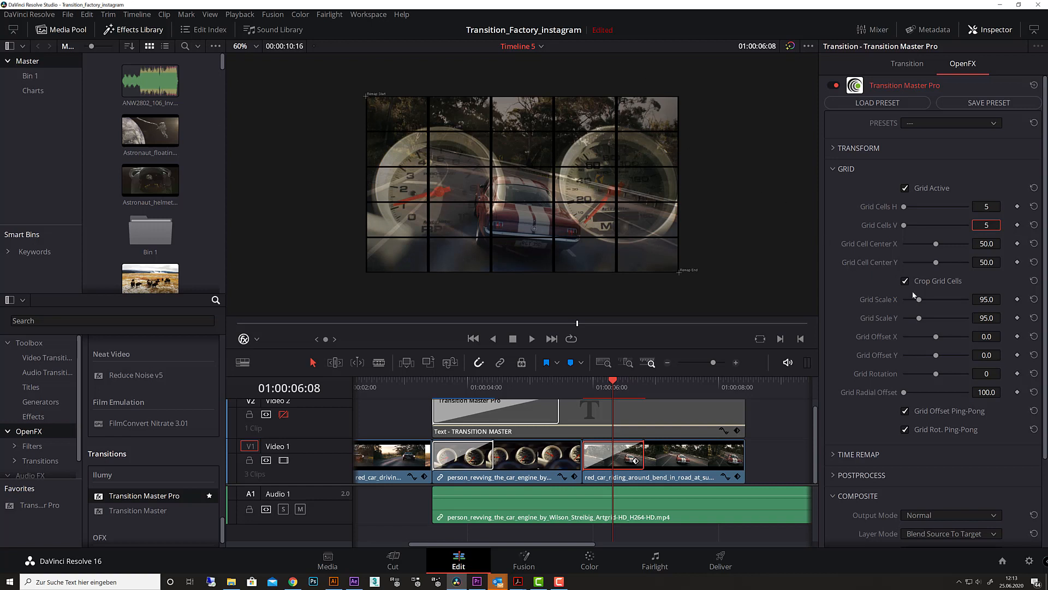
Try a smaller Grid Scale X and restore it to 95
left_click_drag(920, 302, 909, 302)
type("95")
key("Return")
Try a shifted Grid Cell Center X and grid offsets of -27.2 in X and 54.4 in Y
mouse_move(933, 244)
left_mouse_down()
mouse_move(919, 244)
mouse_move(981, 246)
mouse_move(900, 247)
mouse_move(947, 245)
left_mouse_up()
left_click_drag(937, 338, 931, 339)
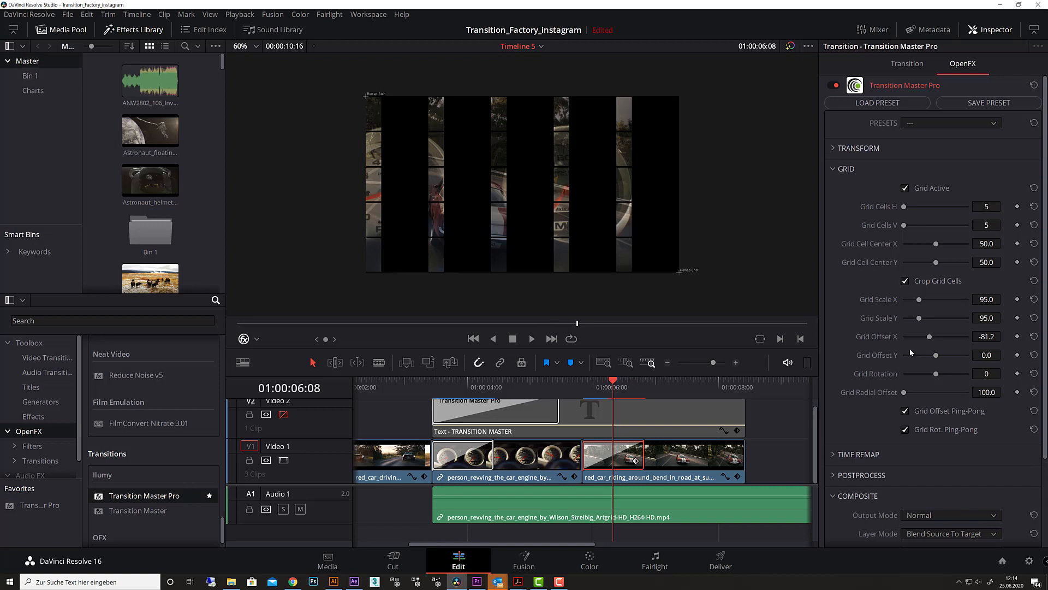
left_click_drag(930, 337, 941, 359)
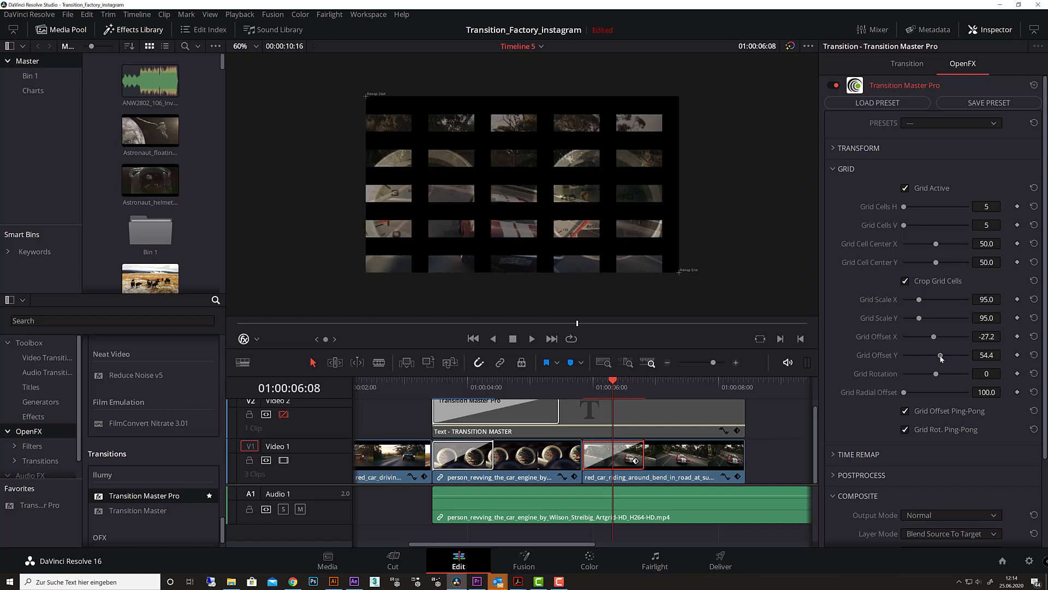
Reset both grid offsets to their defaults and bring Grid Scale Y back to 95
left_click(1033, 318)
left_click(1034, 336)
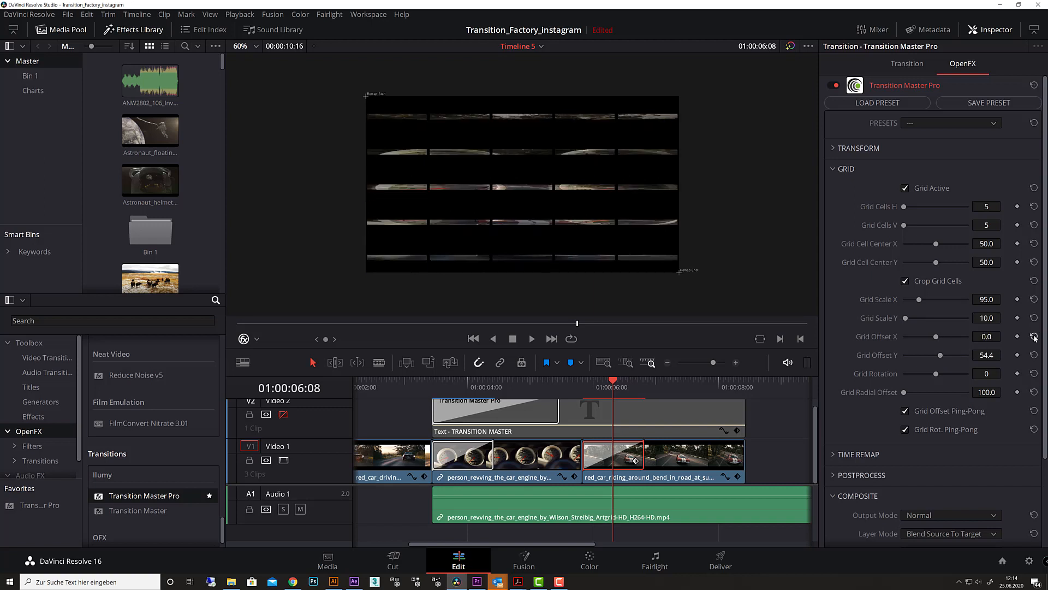
left_click(991, 318)
type("95")
key("Return")
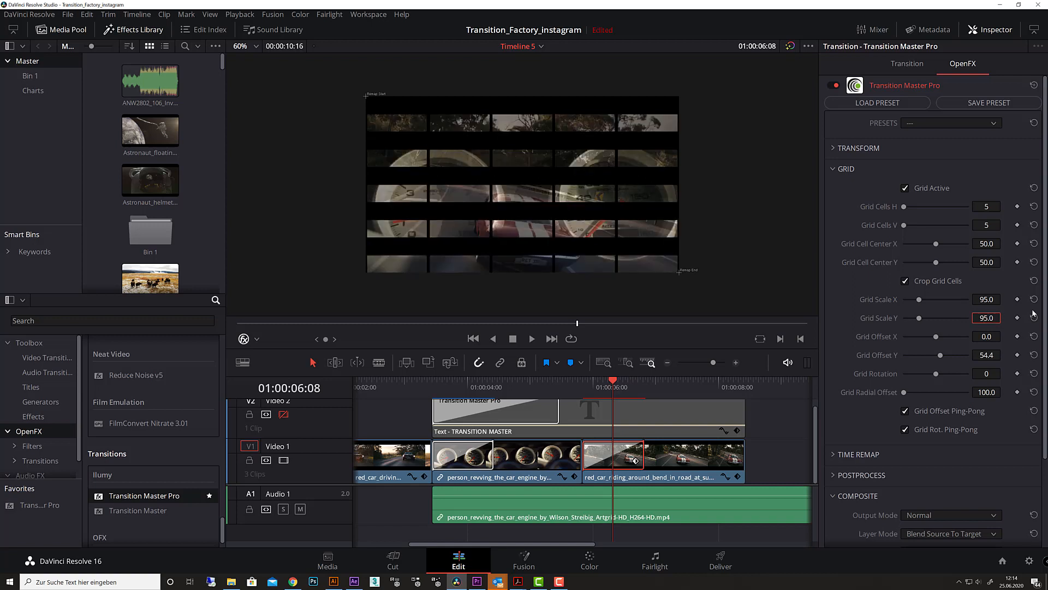
left_click(1033, 355)
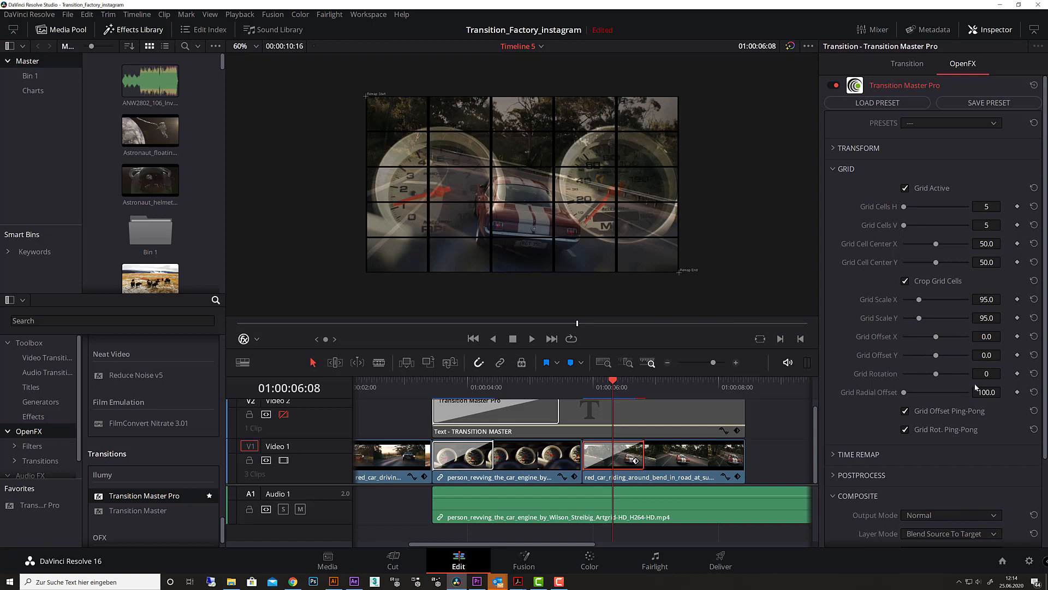
Try a Grid Rotation of 146 combined with an overall transform Rotation of 360
left_click_drag(939, 374, 942, 376)
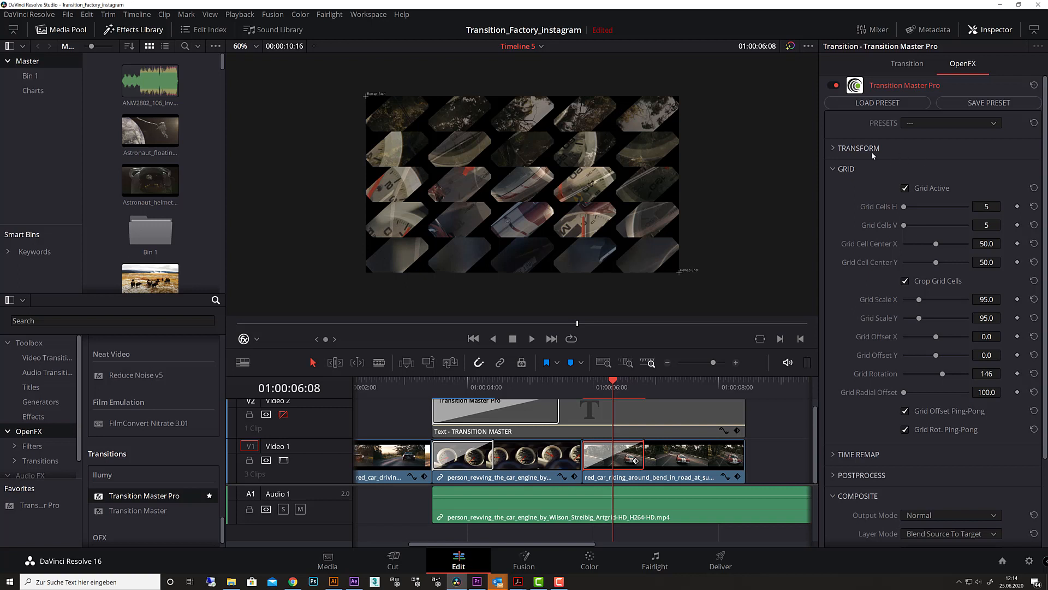
left_click(834, 149)
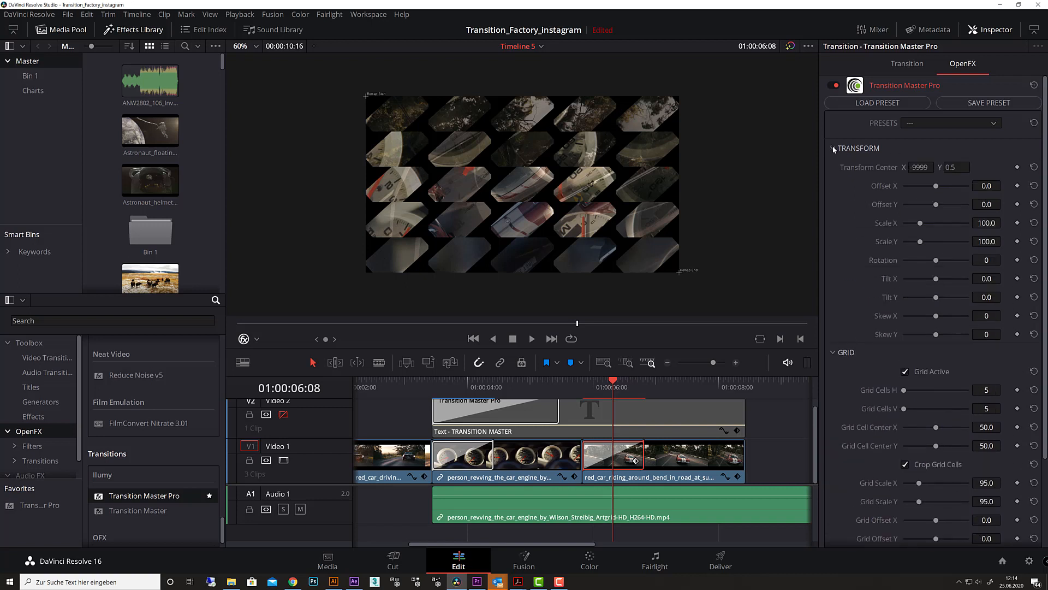
left_click(986, 260)
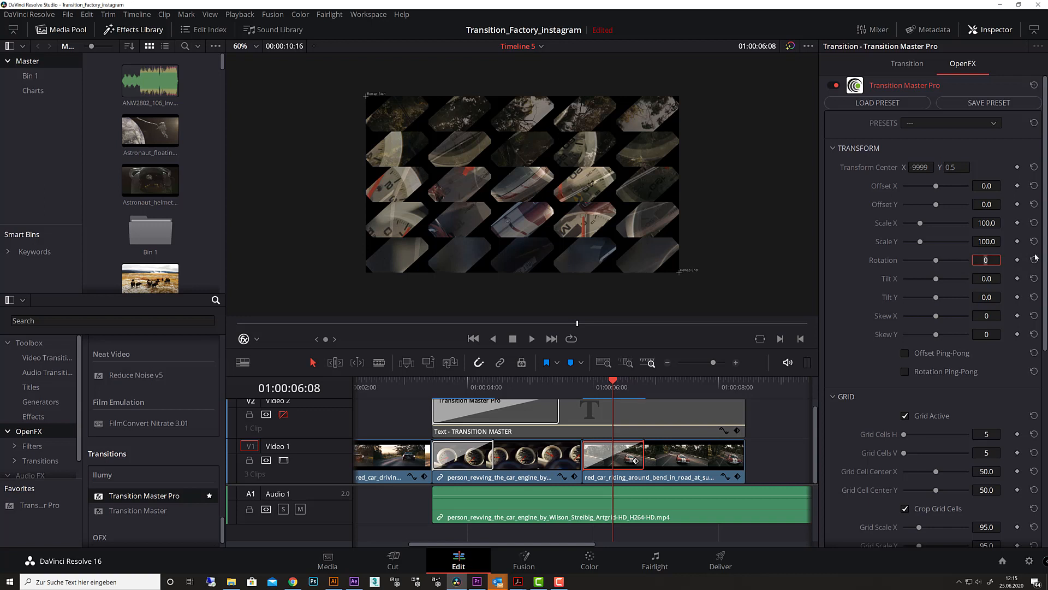
key("BackSpace")
type("360")
key("Return")
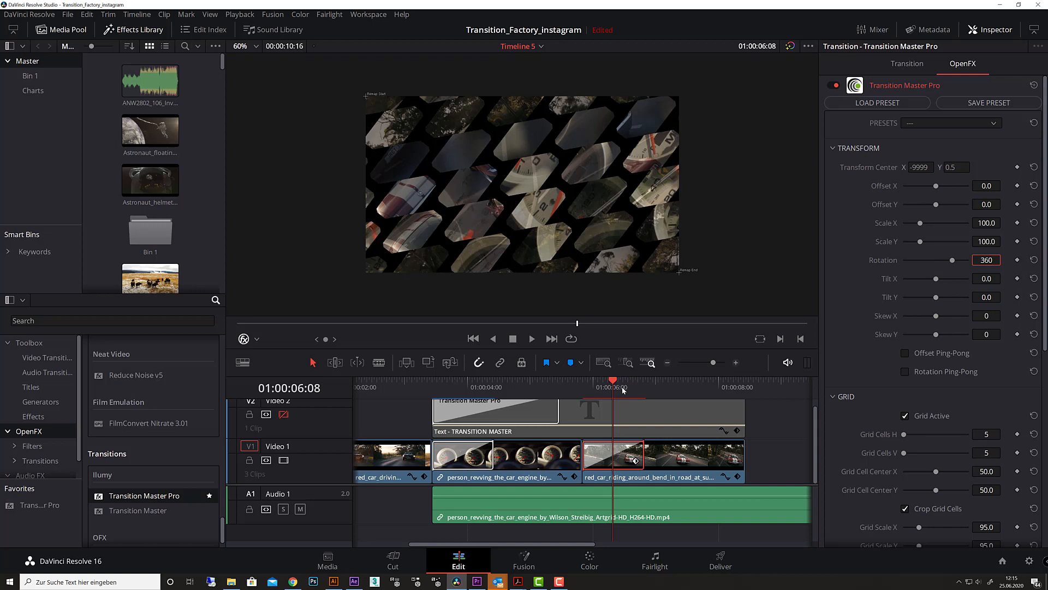
Preview the combined rotation and return the overall transform Rotation to 0
left_click_drag(614, 385, 614, 385)
left_click(985, 260)
type("0")
key("Return")
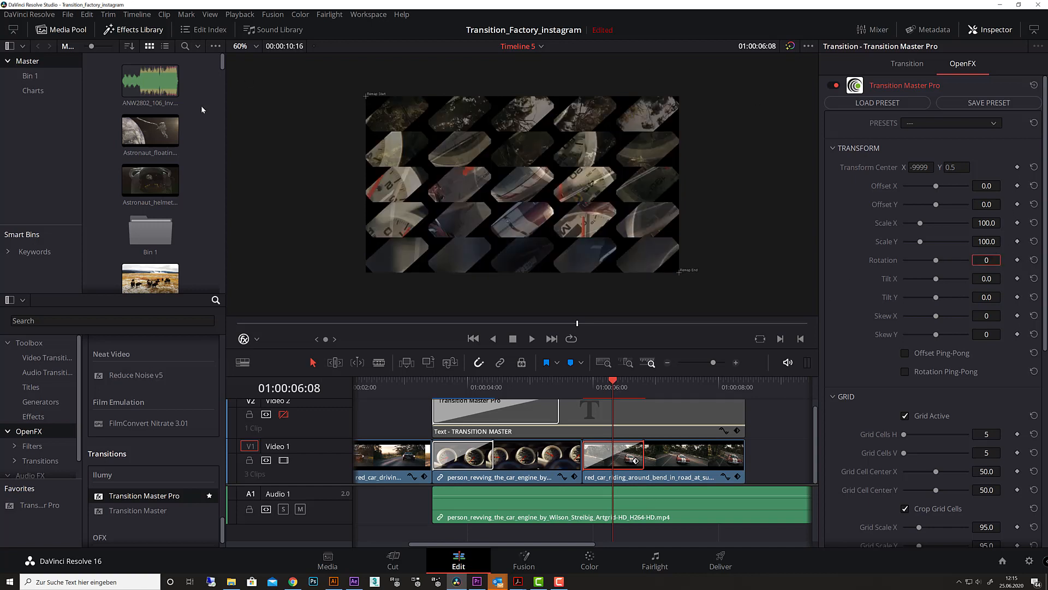
left_click(835, 148)
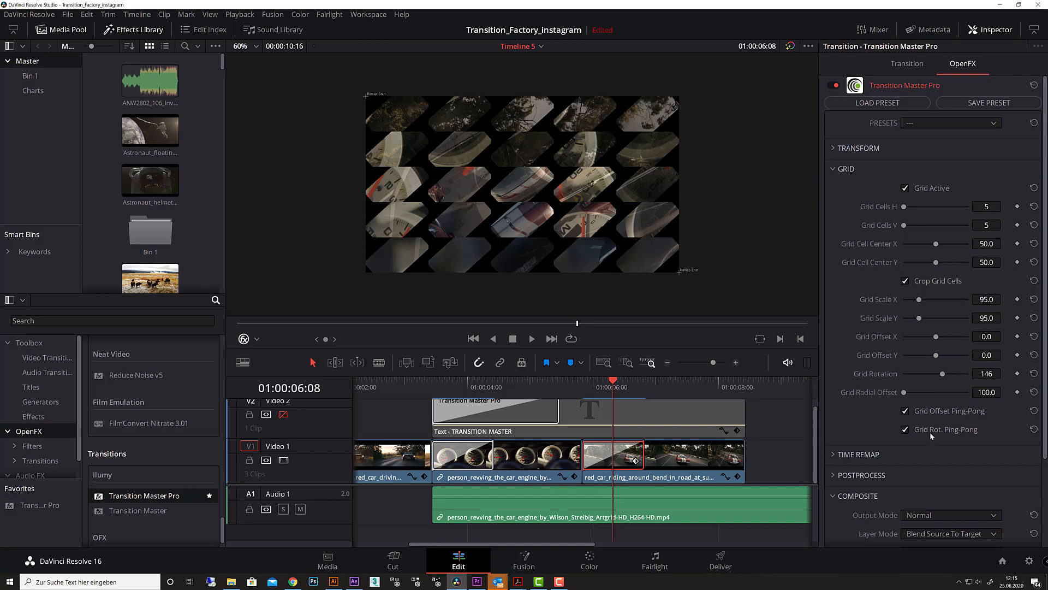
Turn off ping-pong for both grid offset and grid rotation, and scrub towards the transition's end
left_click(905, 411)
left_click(906, 429)
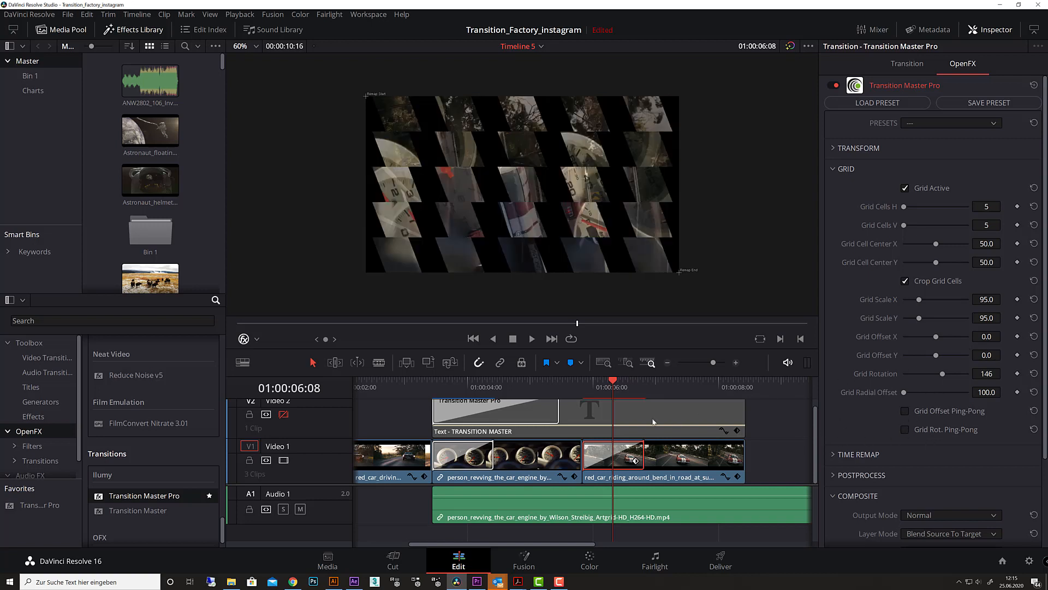
left_click_drag(616, 388, 637, 404)
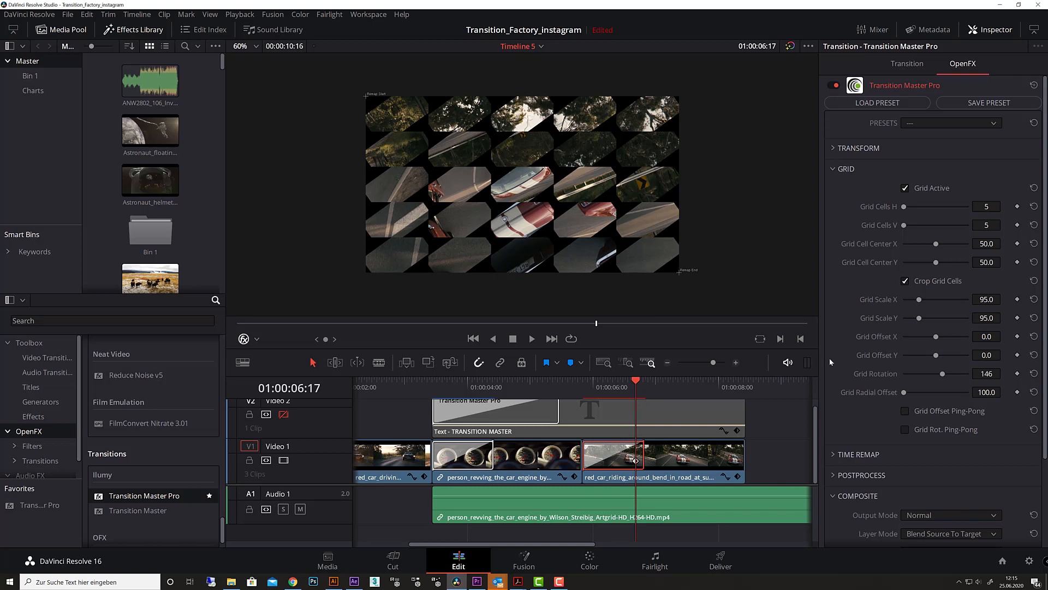
Set Grid Rotation to 360 and scrub back through the transition to check the spinning cells
left_click(987, 375)
key("Delete")
key("Delete")
key("Delete")
type("360")
key("Return")
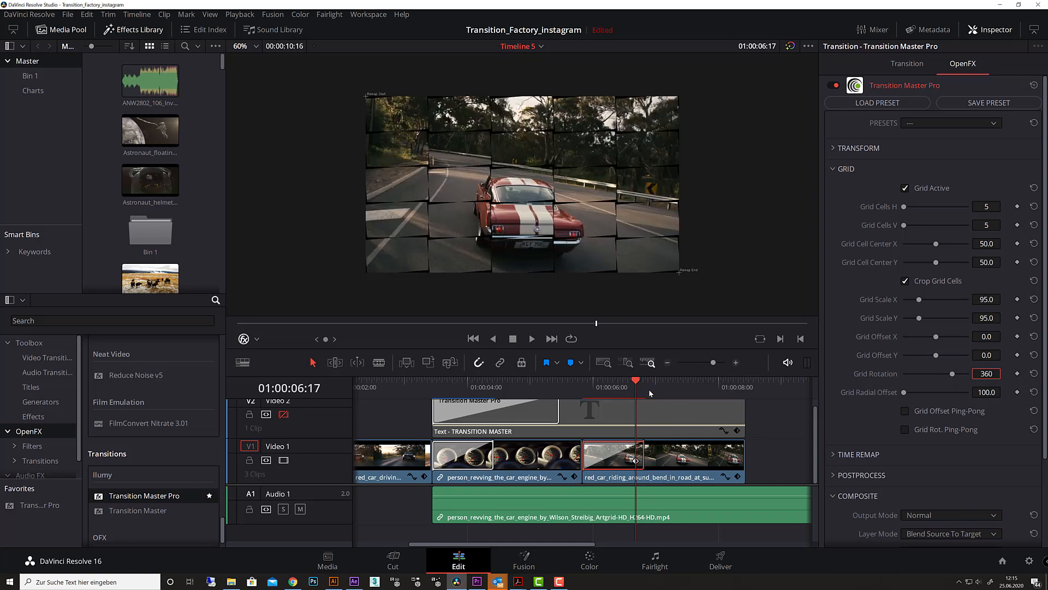
left_click_drag(637, 386, 606, 397)
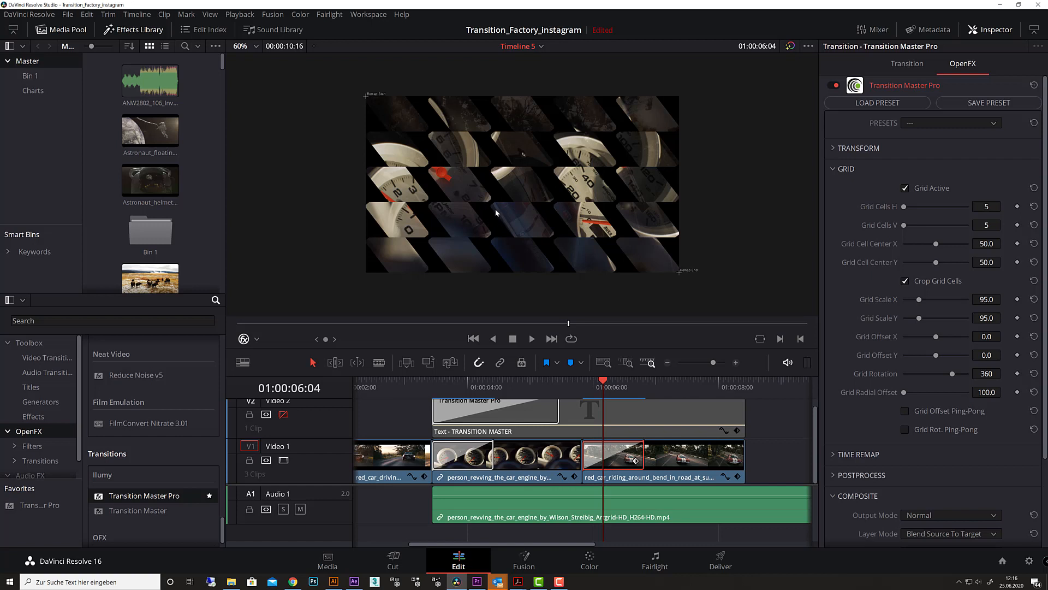
left_click_drag(612, 386, 610, 386)
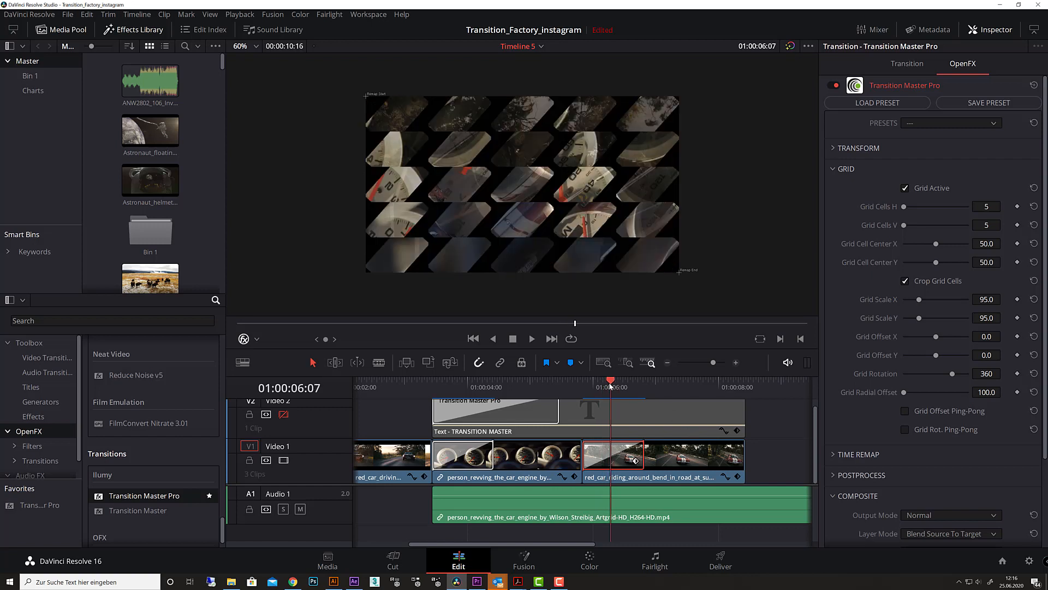
Set the composite Layer Mode to Source Fade Out, Target Static
left_click(833, 169)
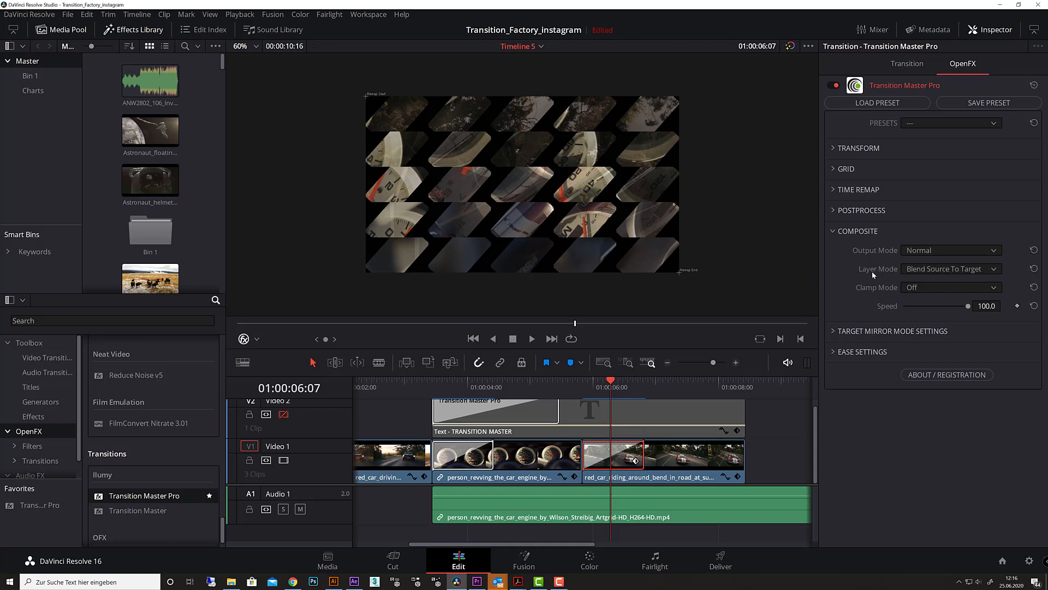
left_click(968, 270)
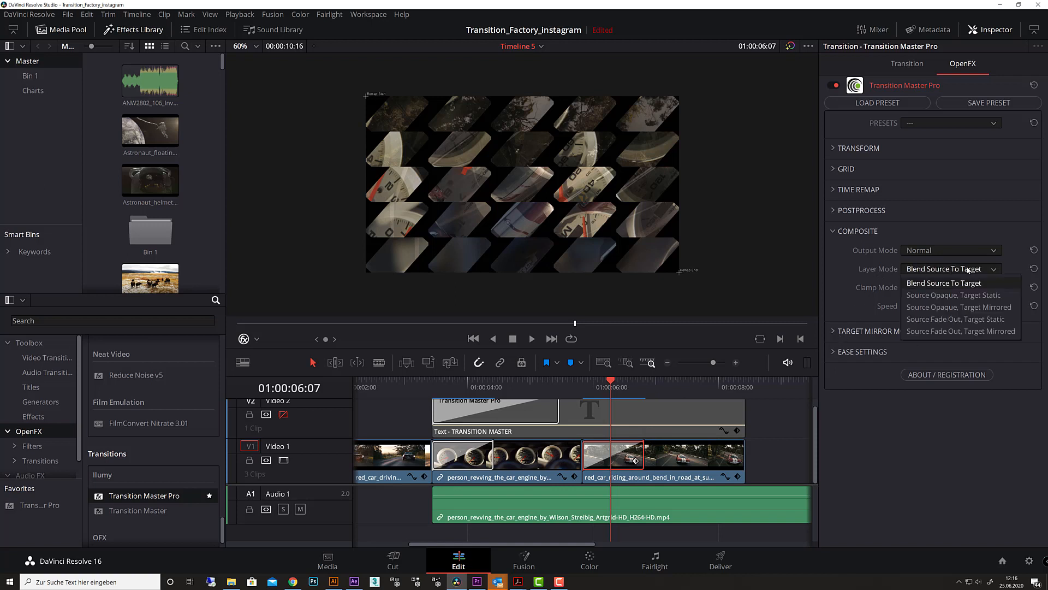
left_click(968, 320)
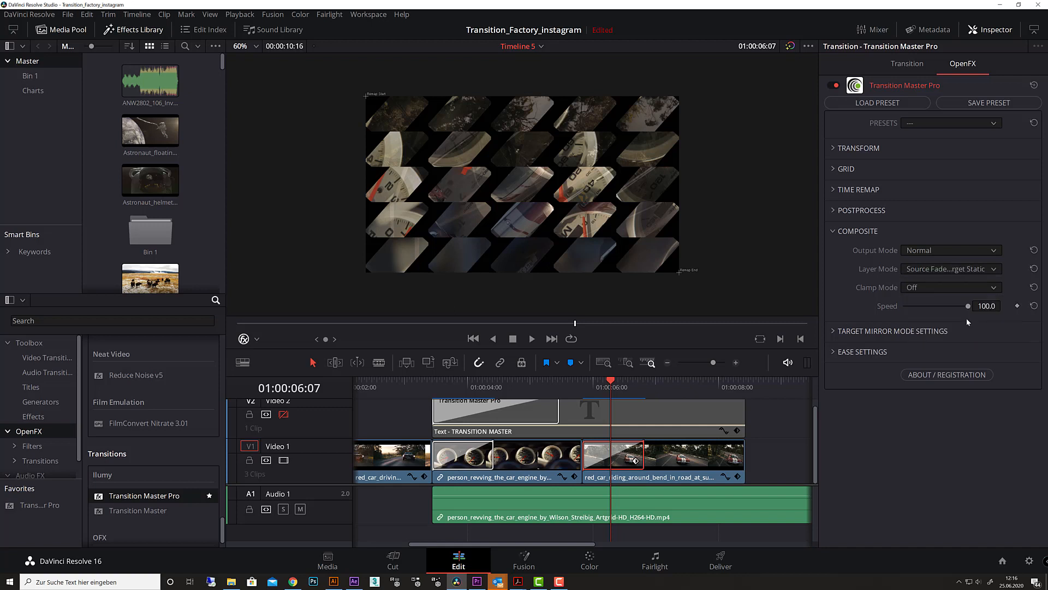
Set both Grid Cells H and Grid Cells V to 20 and scrub through the transition to check the finer grid
mouse_move(612, 382)
left_mouse_down()
mouse_move(596, 387)
mouse_move(633, 387)
mouse_move(603, 386)
left_mouse_up()
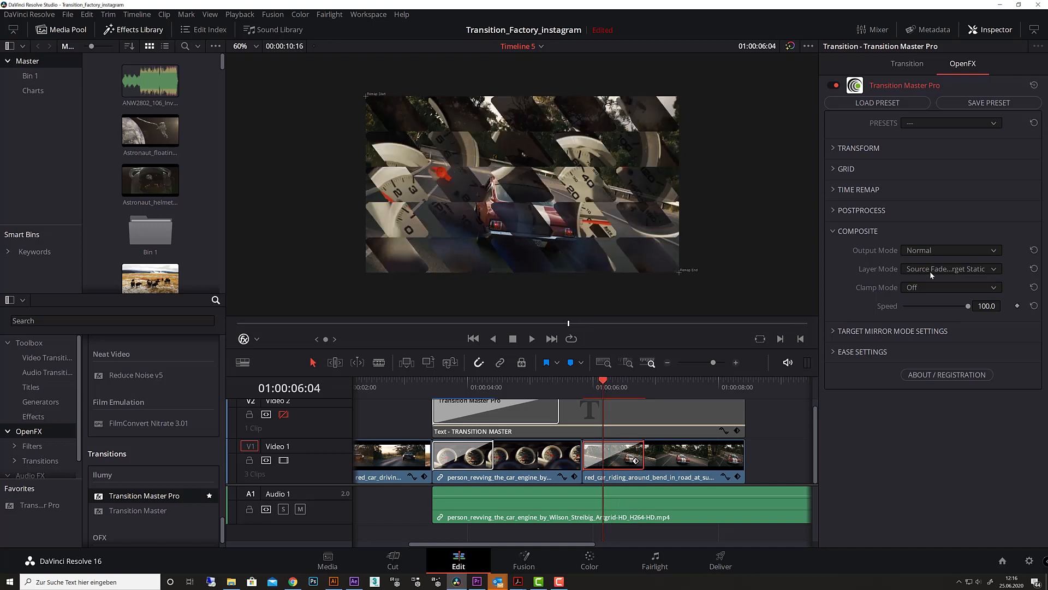
left_click(830, 232)
left_click(834, 169)
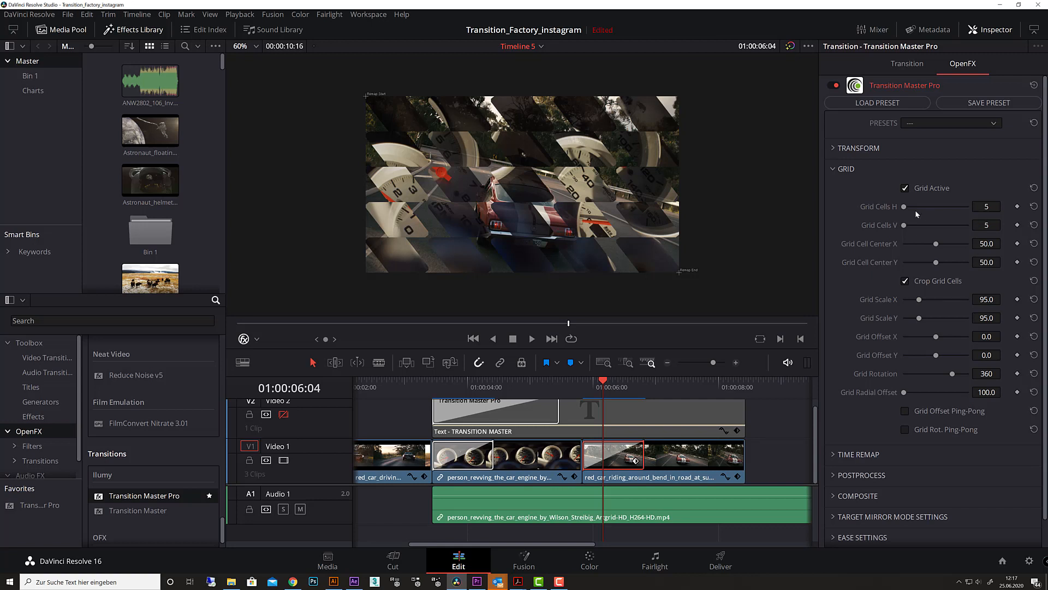
left_click_drag(905, 207, 908, 209)
left_click(979, 208)
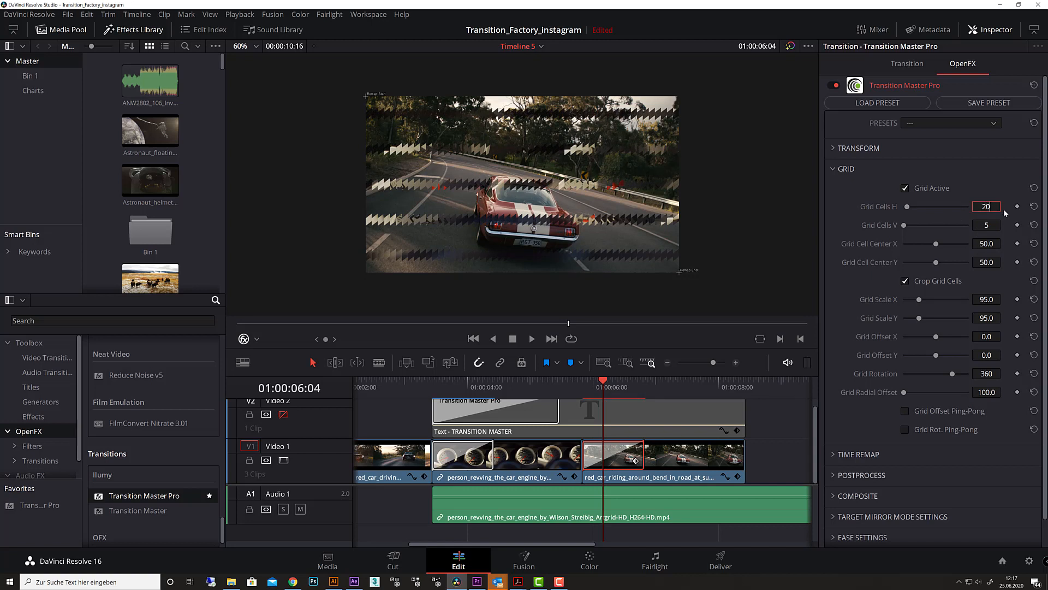
key("Return")
key("Tab")
type("20")
key("Return")
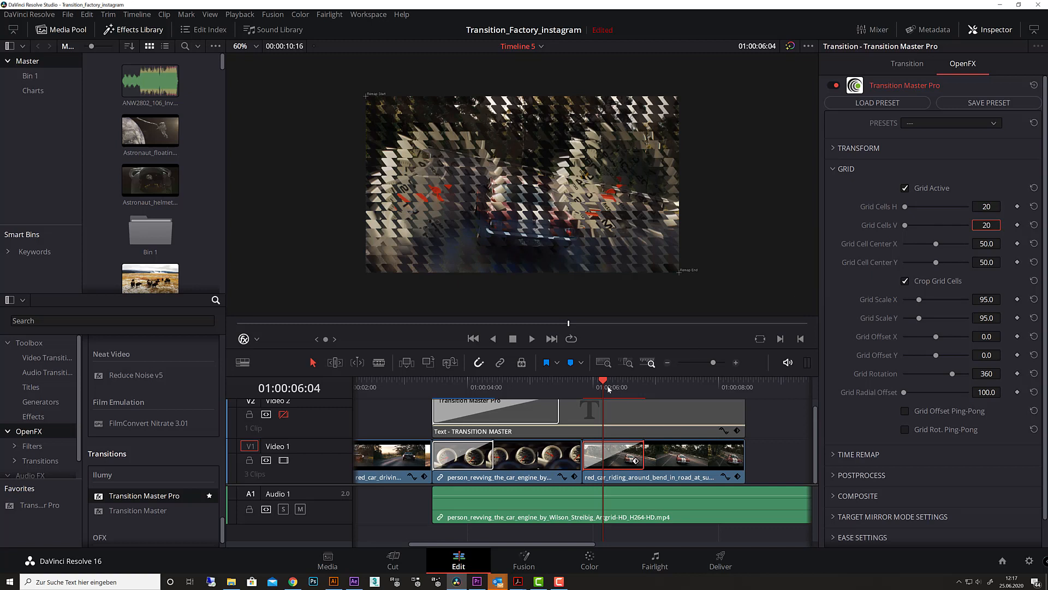
left_click_drag(601, 383, 587, 382)
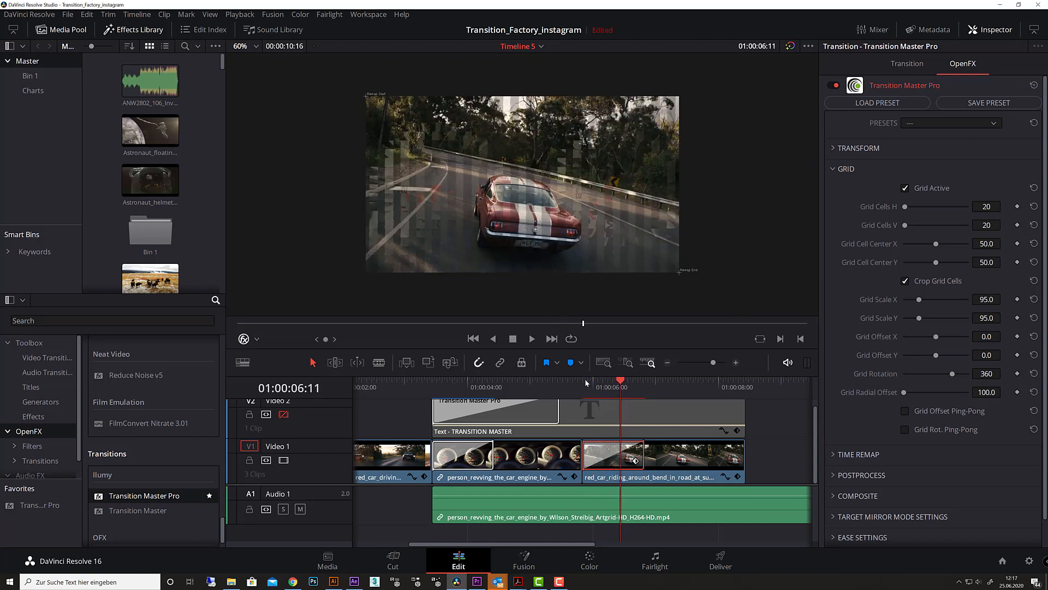
key("j")
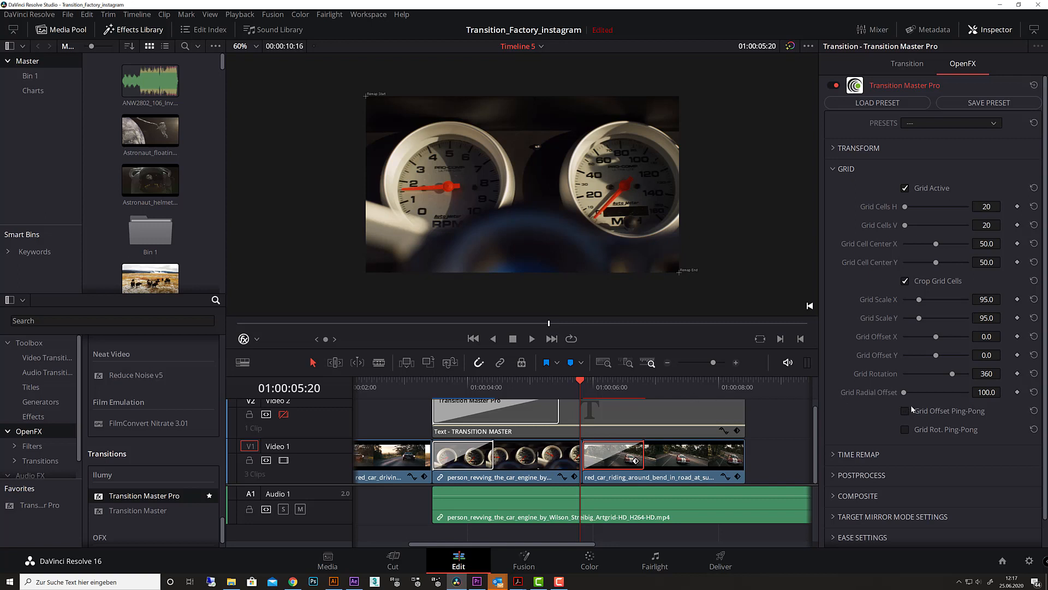
Raise the Grid Radial Offset to about 350.8 and play the transition
left_click_drag(909, 392, 949, 392)
key("space")
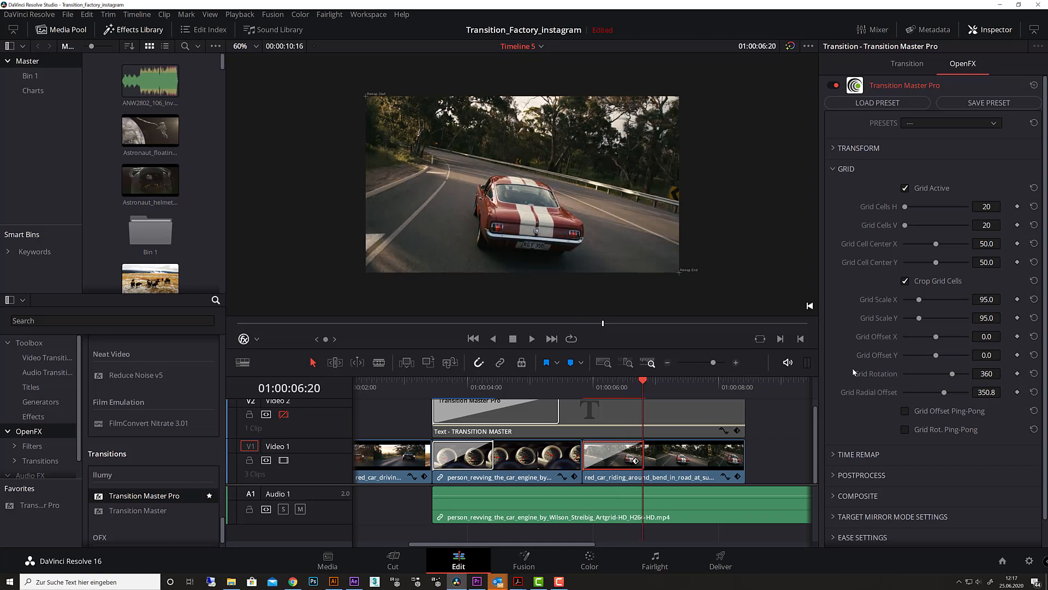
key("j")
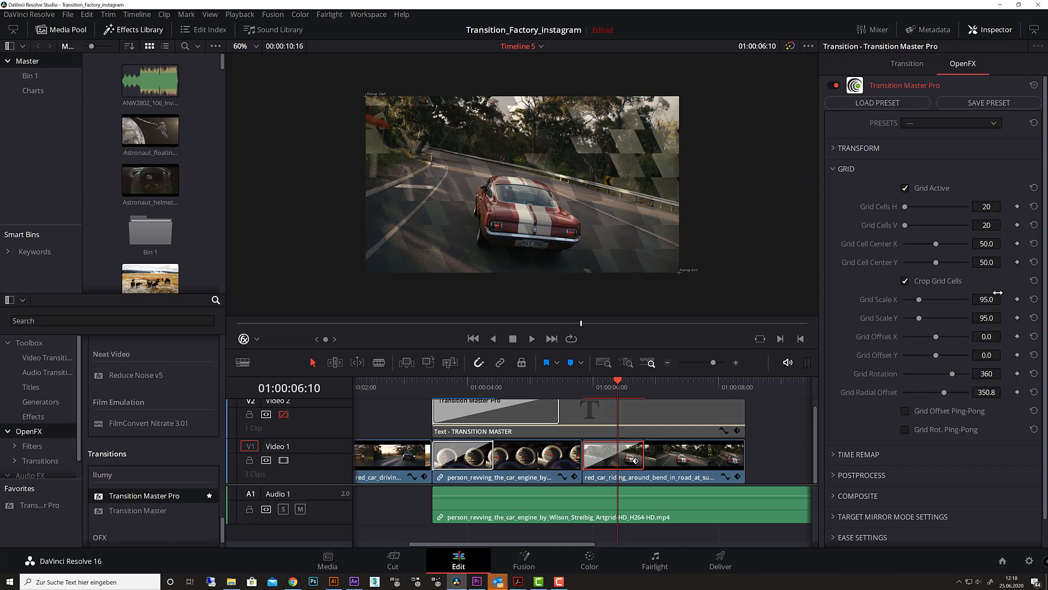
Raise Grid Offset Y to about 216.8 and review the transition from its start
left_click_drag(939, 357, 954, 357)
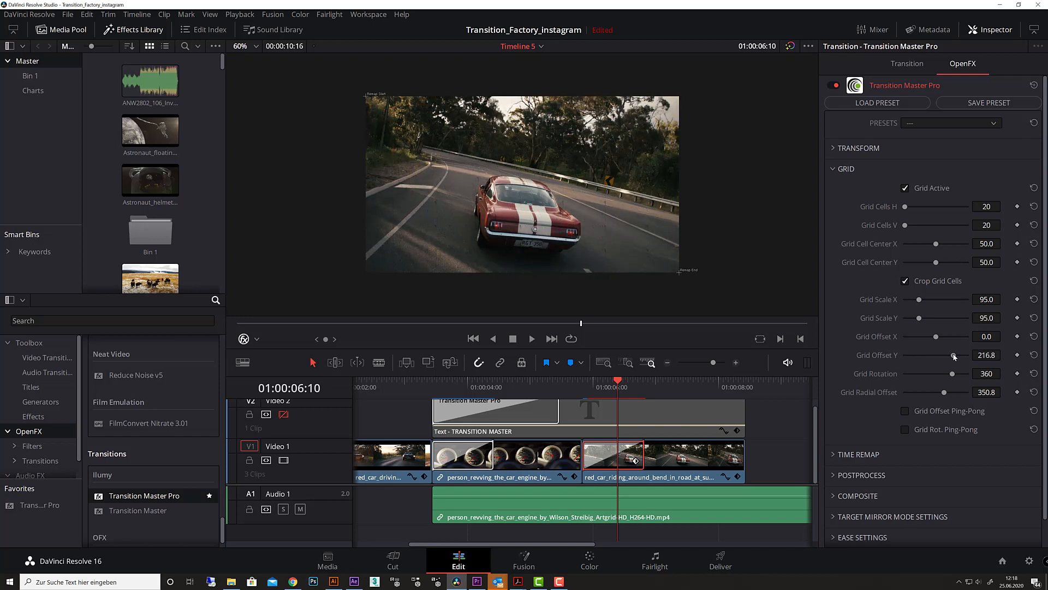
left_click_drag(626, 383, 591, 386)
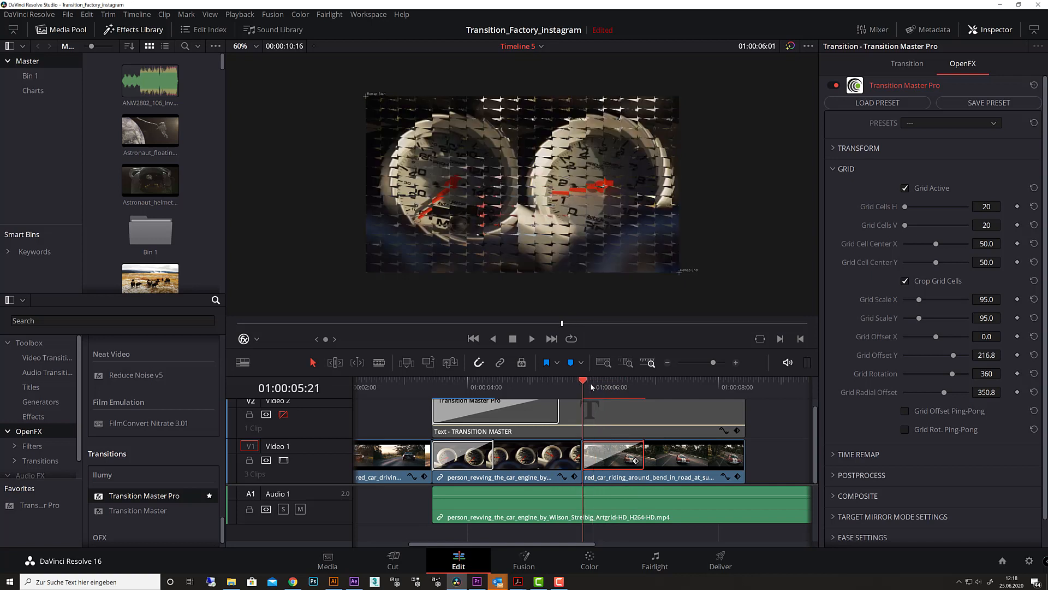
key("space")
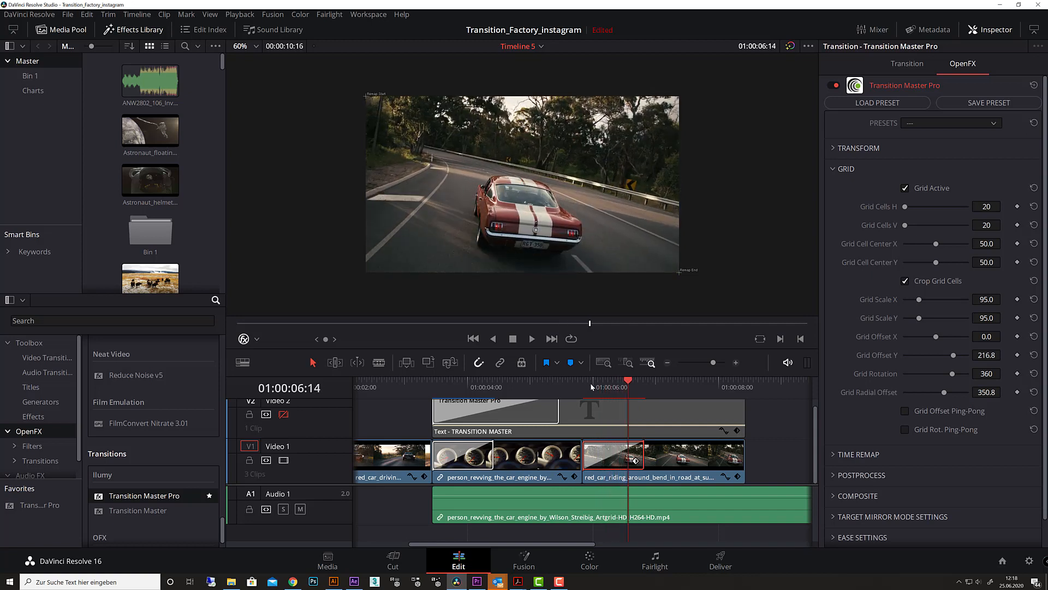
key("Left")
key("Left")
key("Left")
key("Left")
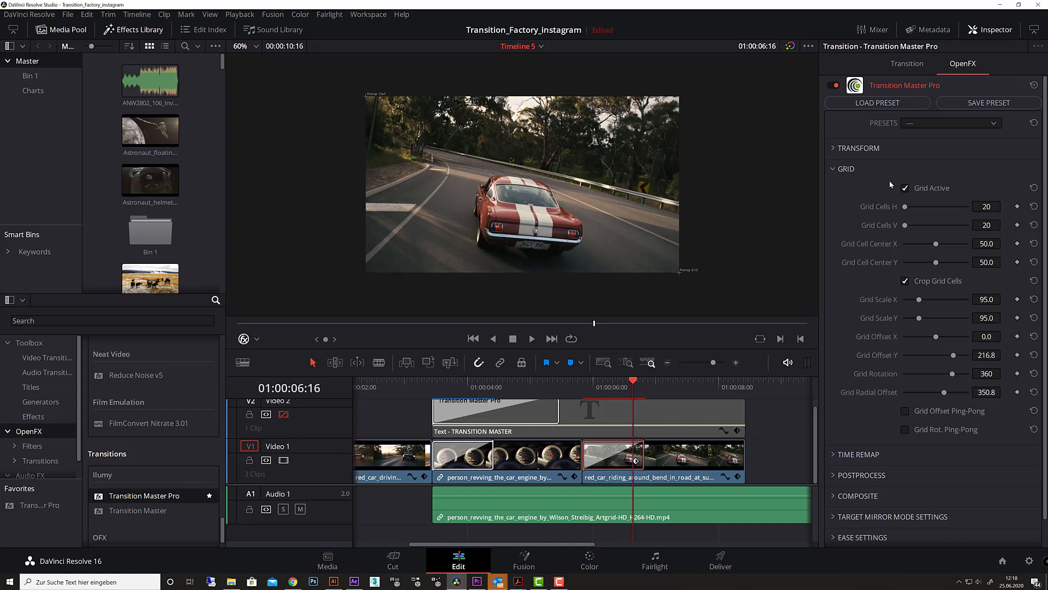
Set the overall transform Offset X to 200
left_click(835, 169)
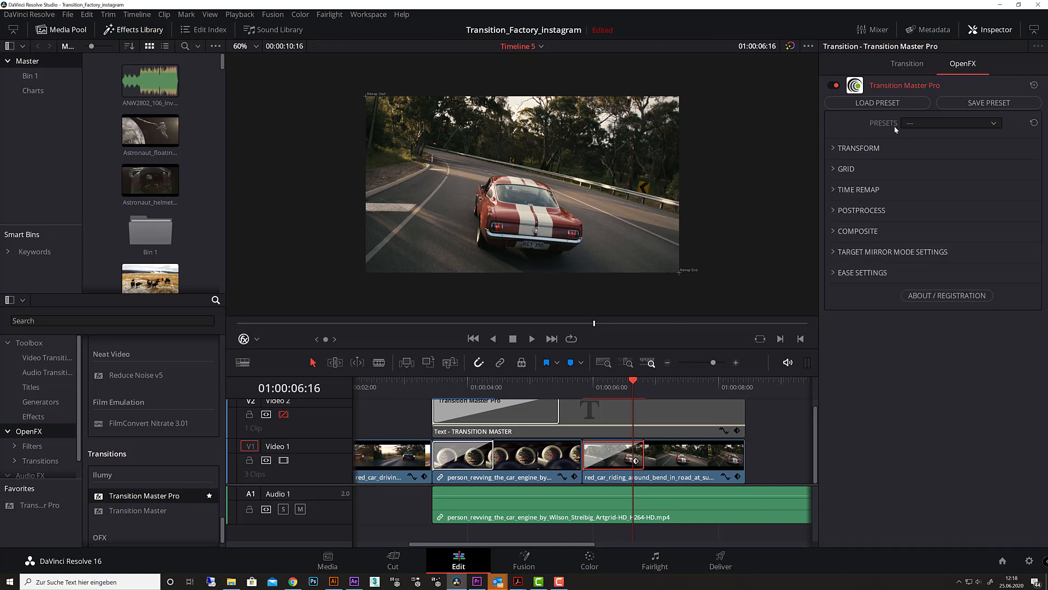
left_click(834, 148)
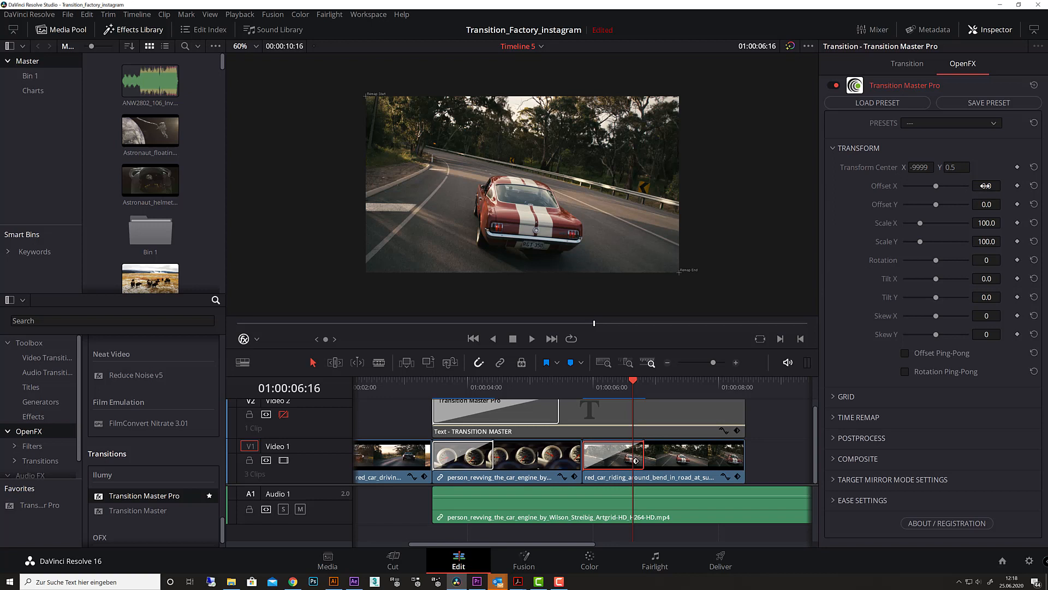
left_click_drag(985, 186, 1045, 190)
type("200")
key("Return")
Play the transition from its start and scrub back through it to check the combined grid and transform motion
left_click_drag(631, 382, 583, 382)
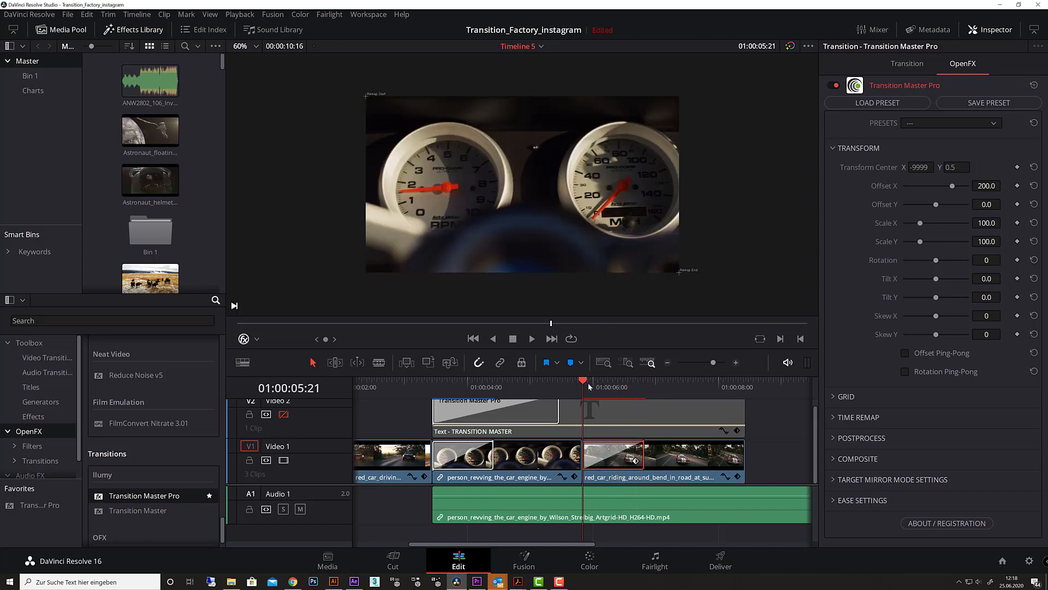
key("space")
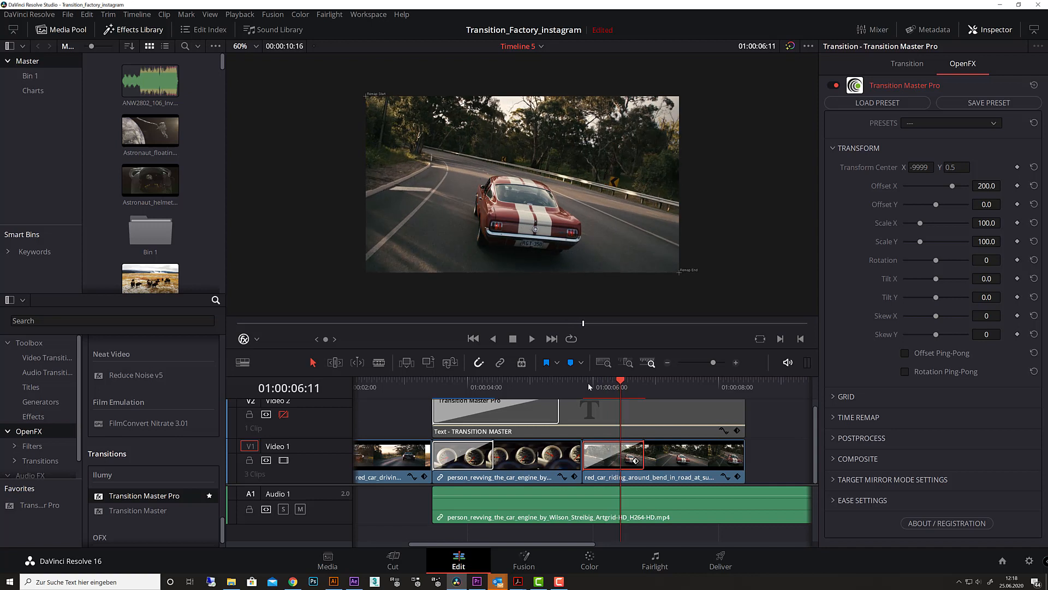
left_click(589, 382)
key("space")
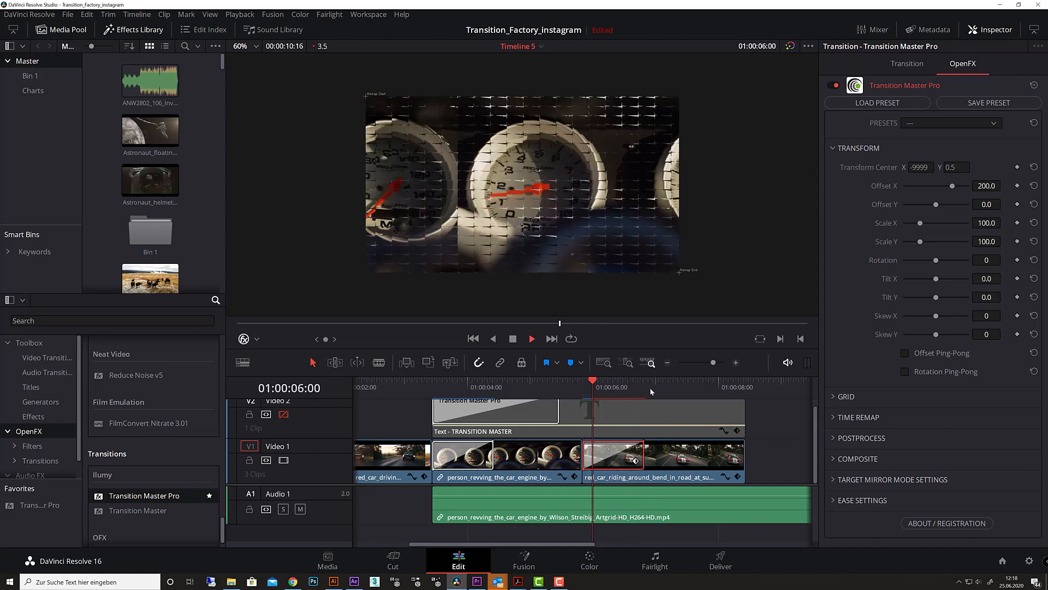
left_click_drag(637, 385, 604, 389)
left_click(582, 390)
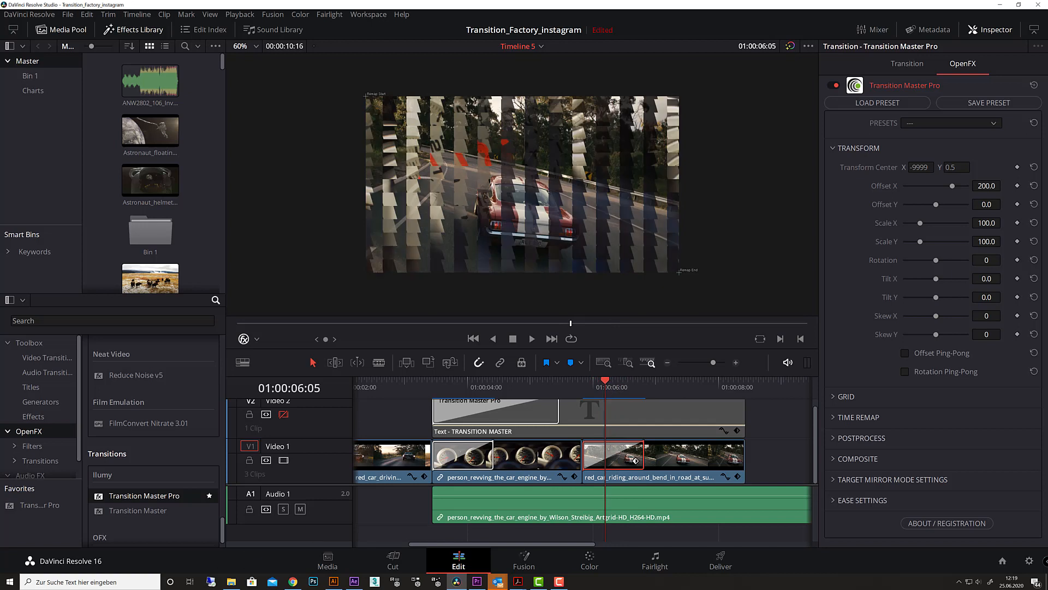
Collapse the transform settings and expand the grid settings of the transition
key("F10")
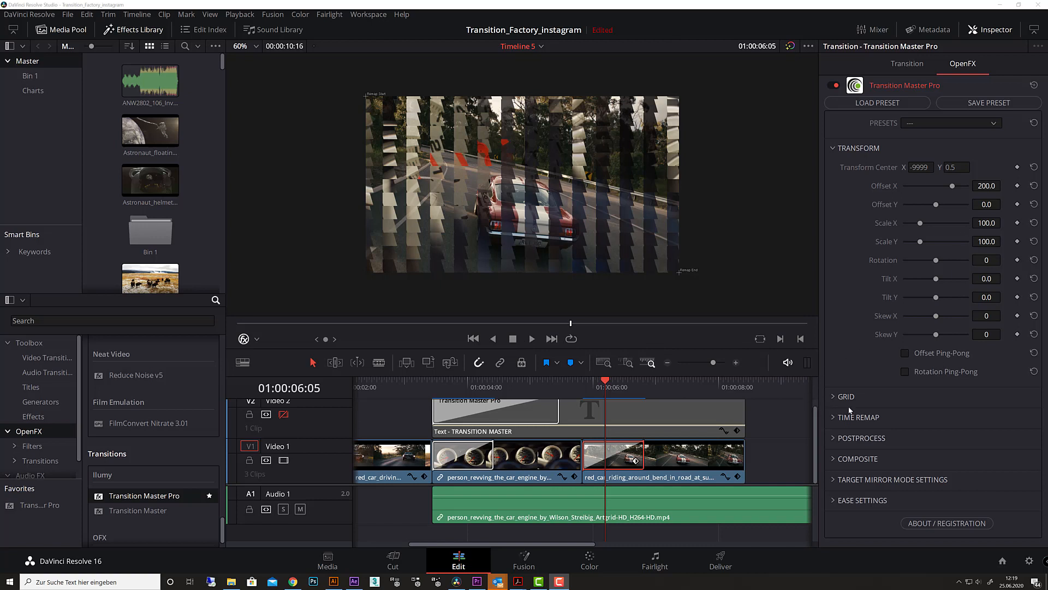
left_click(833, 148)
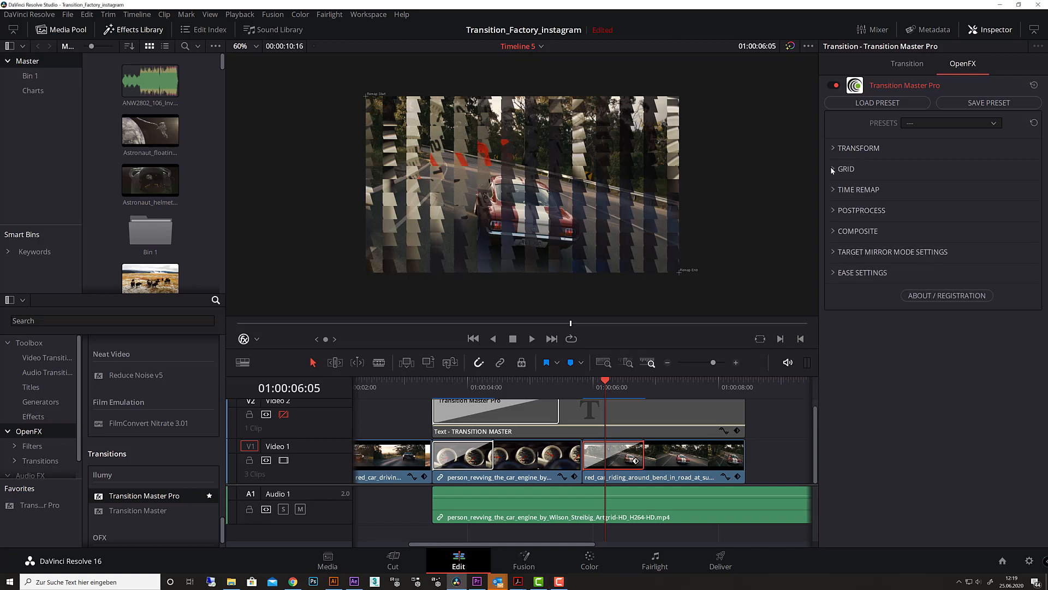
left_click(831, 168)
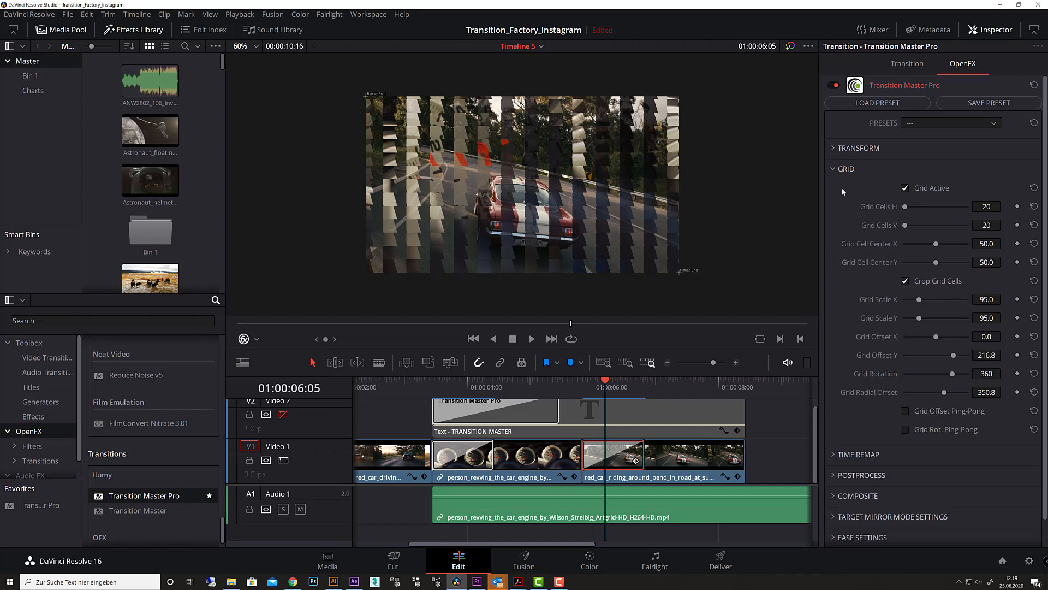